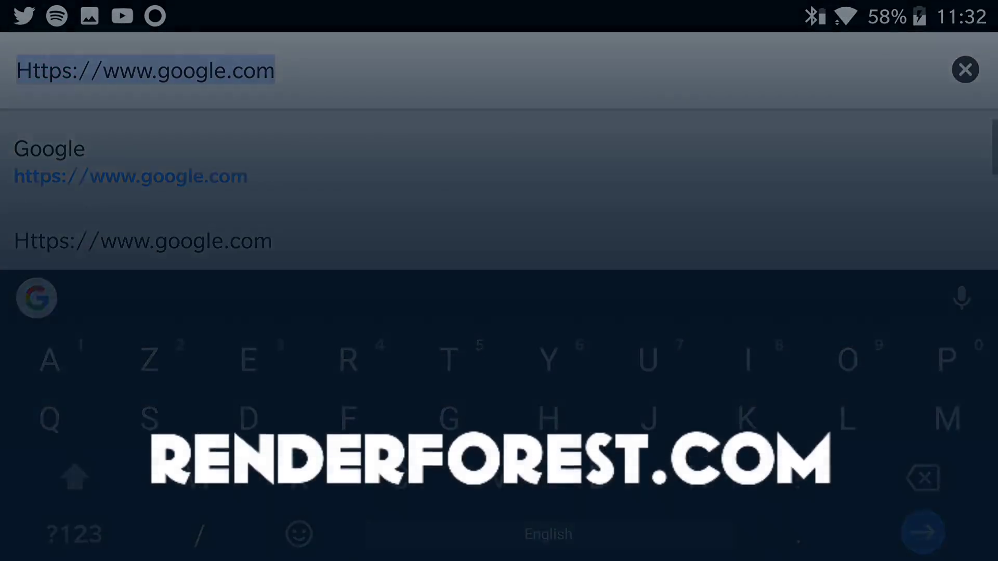
type("Renderforest.co")
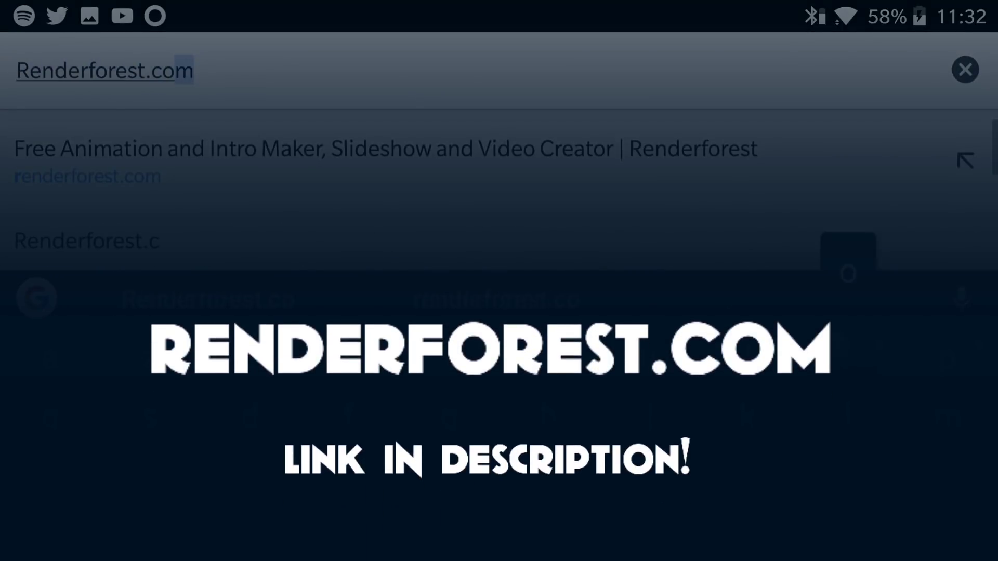
Step: Load renderforest.com in Google Chrome
key("Return")
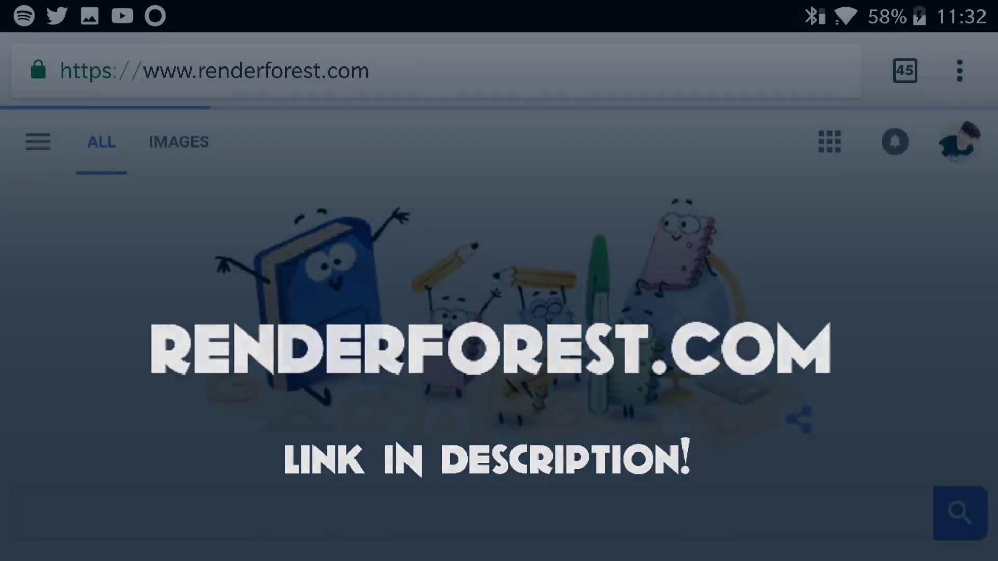
scroll(839, 451, "down", 7)
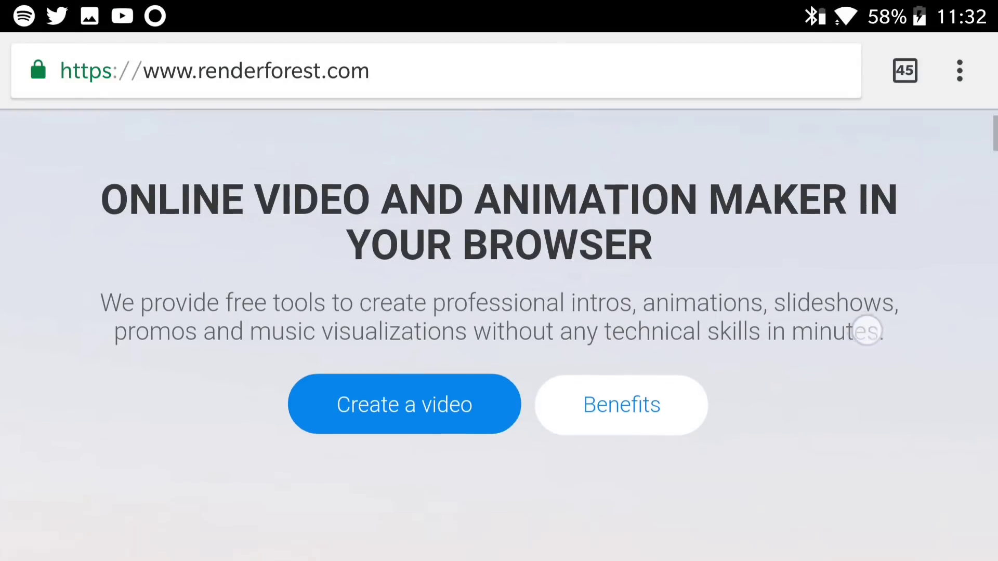
scroll(882, 484, "up", 10)
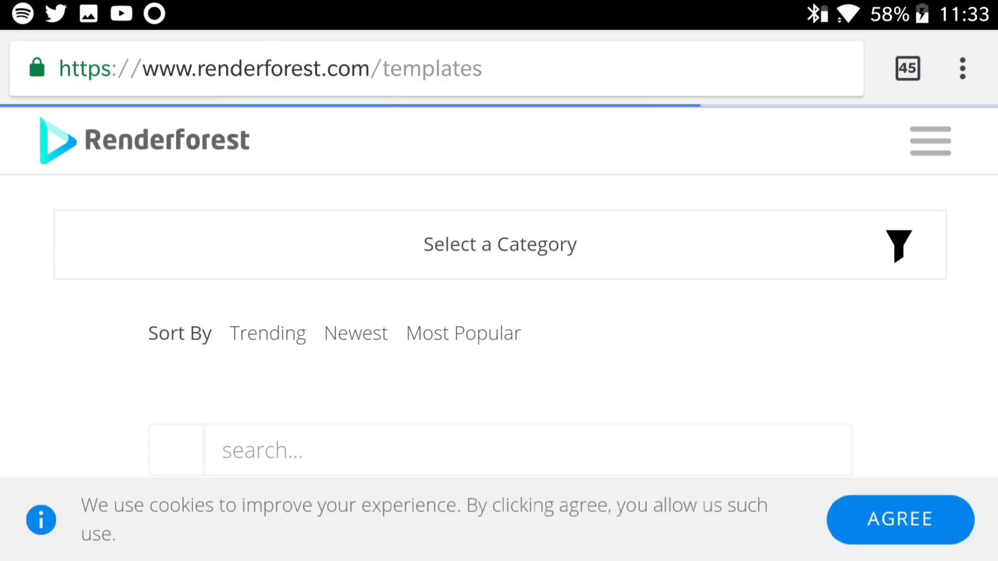
scroll(573, 395, "down", 5)
scroll(718, 159, "down", 5)
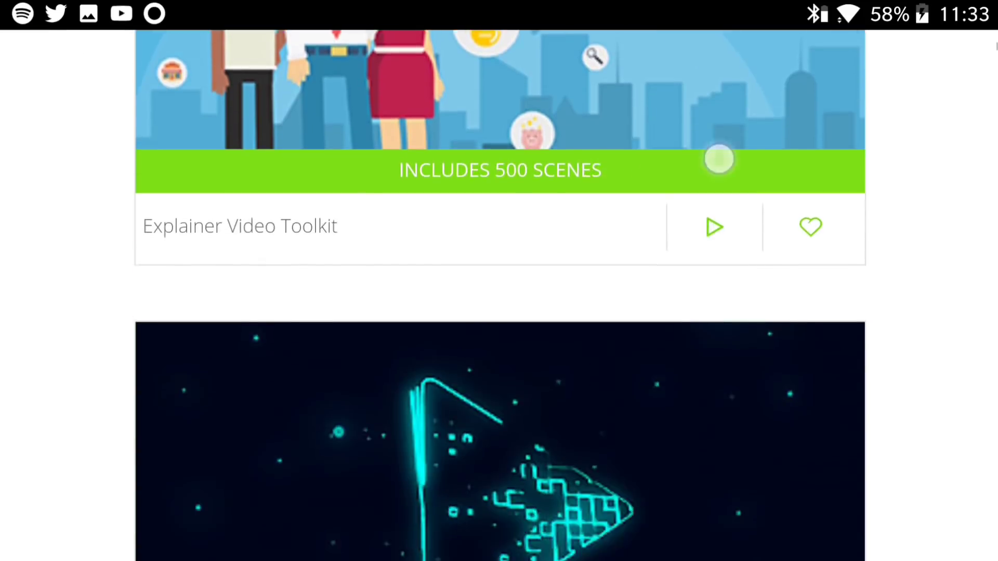
scroll(701, 216, "down", 5)
scroll(703, 196, "down", 5)
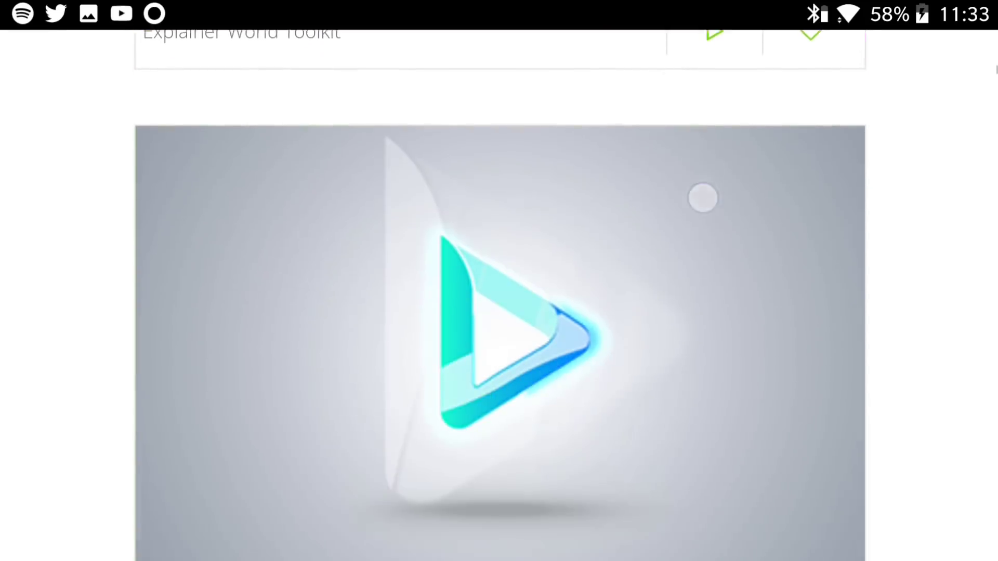
scroll(673, 265, "down", 5)
scroll(579, 501, "down", 5)
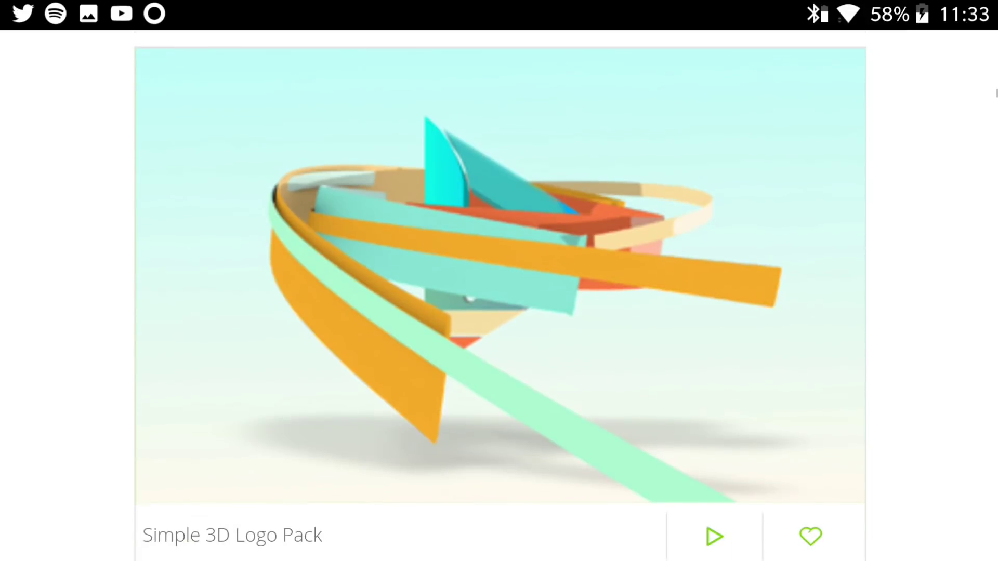
scroll(640, 305, "down", 3)
scroll(640, 304, "down", 5)
scroll(642, 310, "down", 5)
scroll(642, 310, "down", 3)
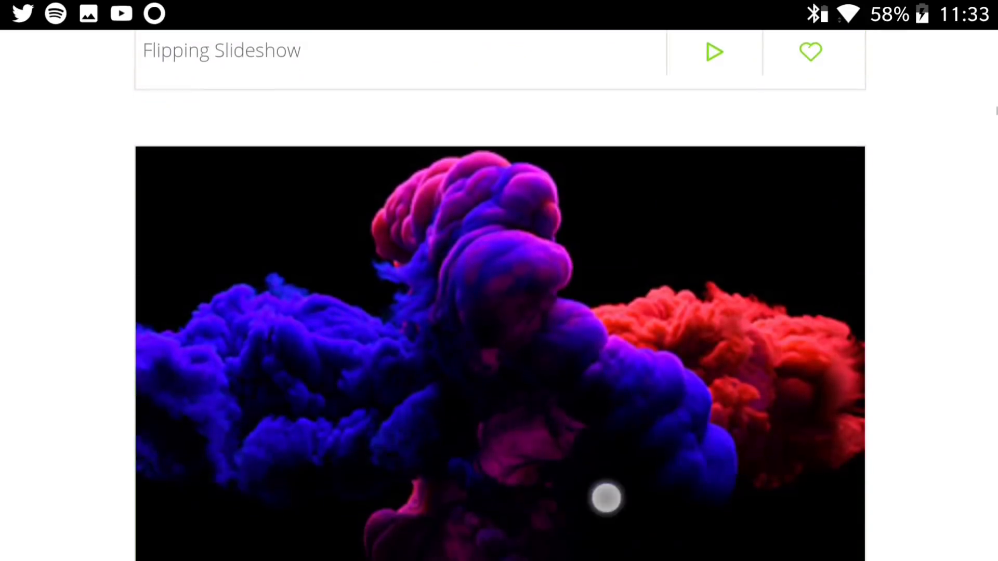
scroll(604, 497, "down", 5)
scroll(644, 335, "down", 5)
scroll(644, 335, "down", 5)
scroll(642, 413, "down", 3)
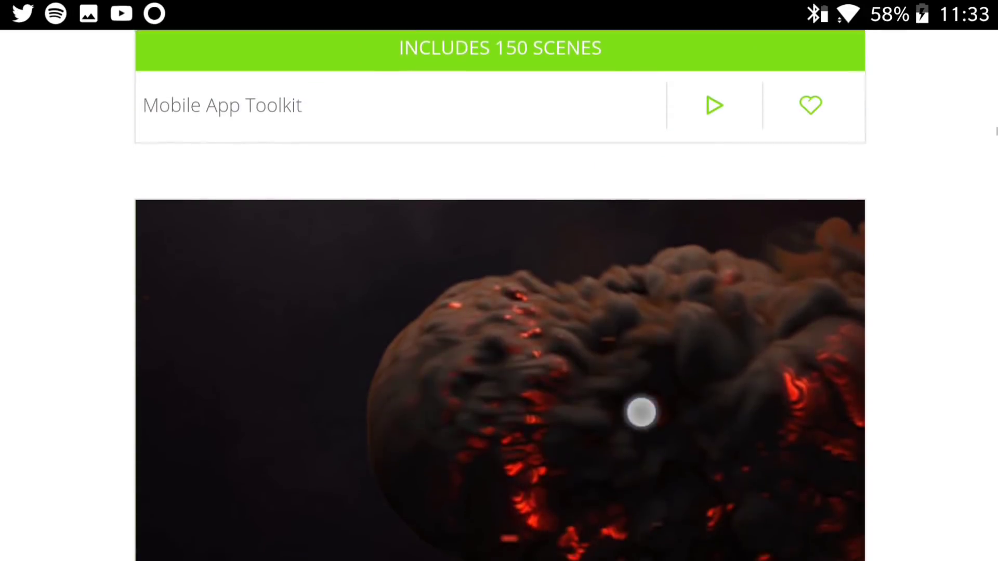
scroll(590, 452, "down", 3)
scroll(590, 453, "down", 5)
scroll(664, 285, "down", 5)
scroll(616, 350, "down", 3)
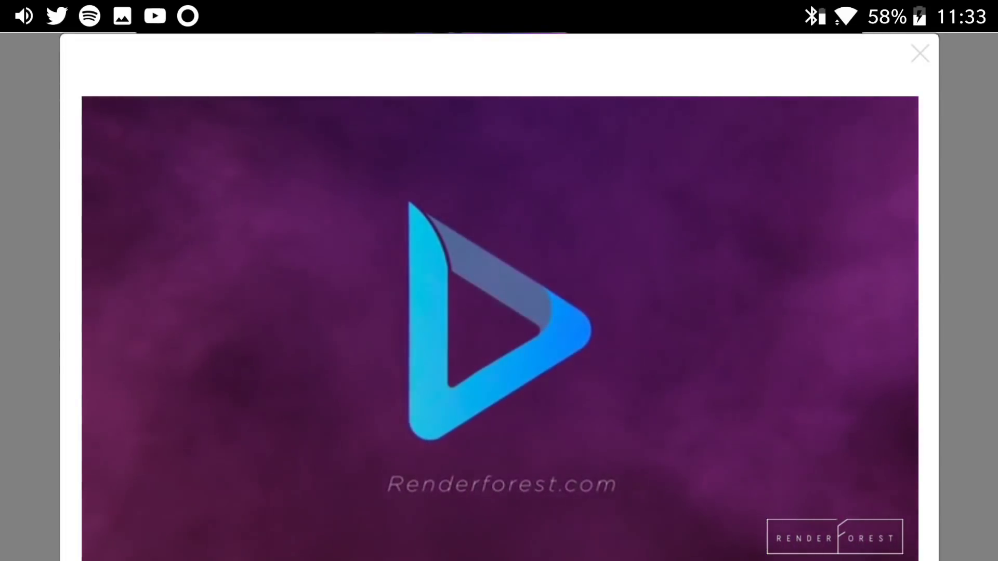
scroll(712, 496, "down", 3)
scroll(778, 305, "down", 3)
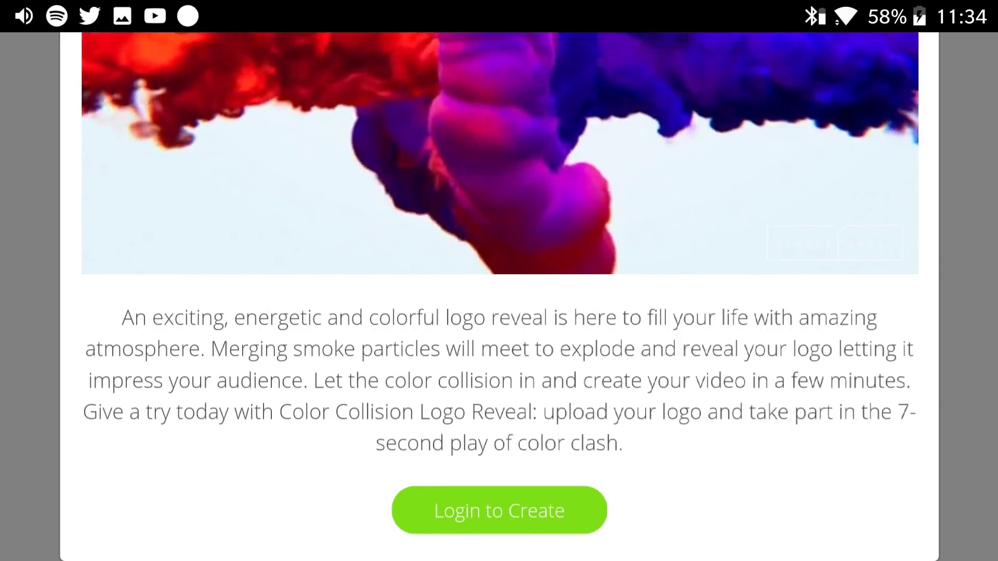
Step: Log in to Renderforest with a Google account and allow its access
left_click(499, 511)
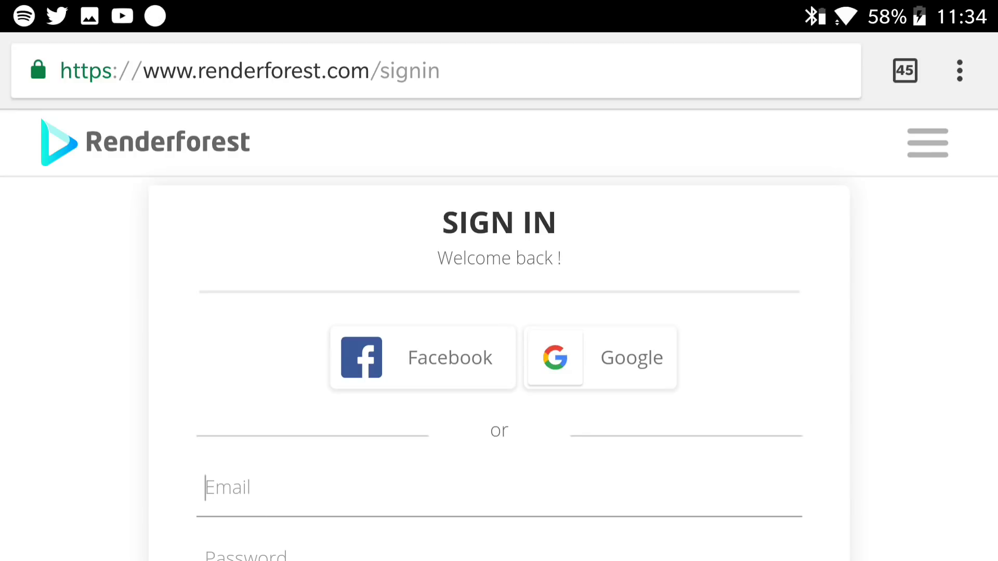
scroll(499, 351, "down", 5)
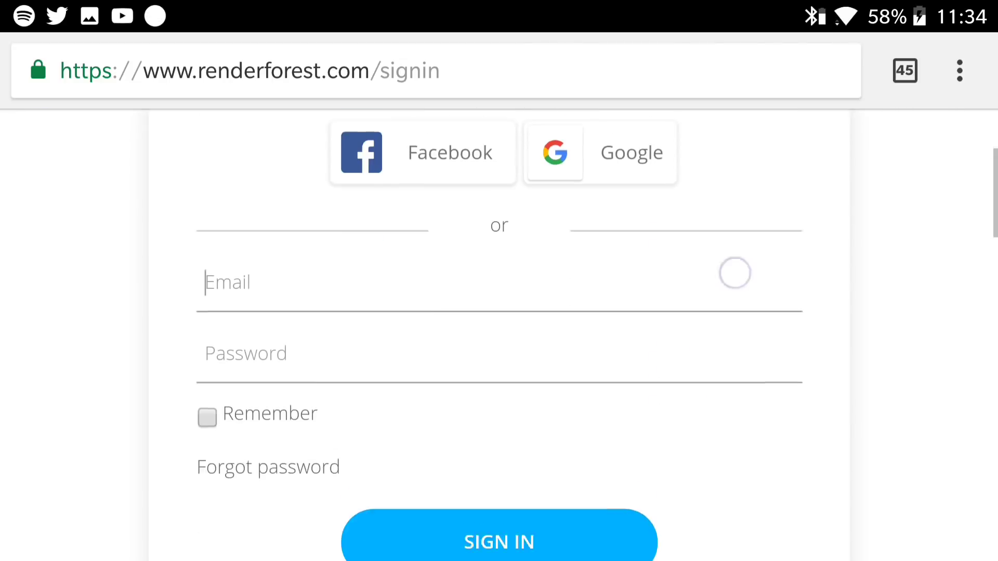
scroll(500, 352, "up", 3)
scroll(664, 445, "up", 1)
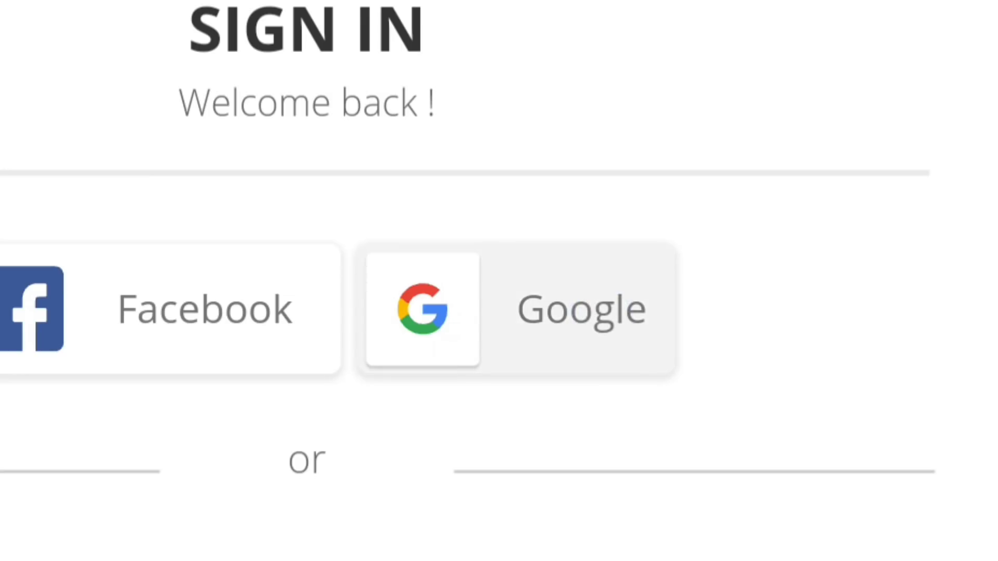
scroll(499, 352, "down", 2)
left_click(692, 452)
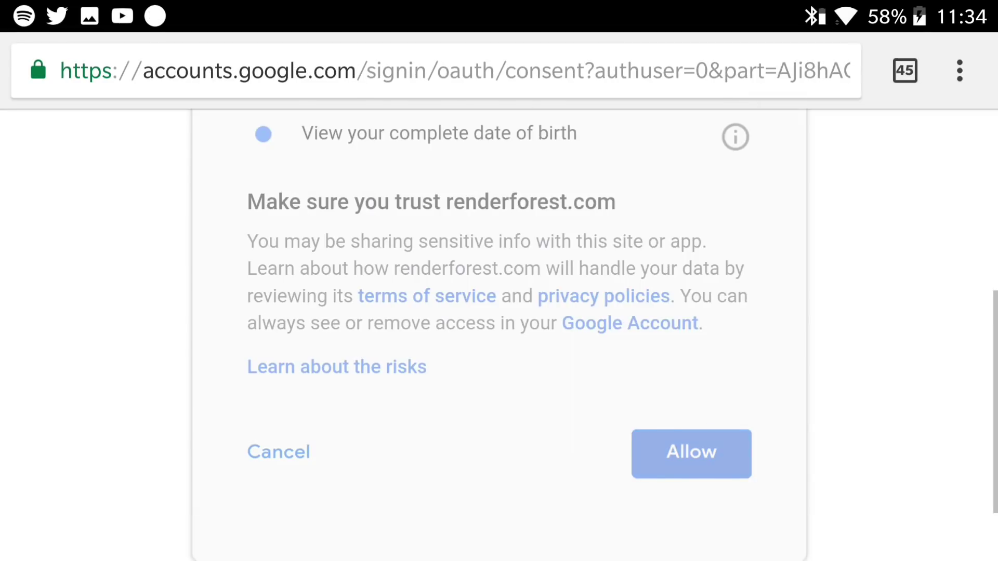
scroll(660, 394, "down", 2)
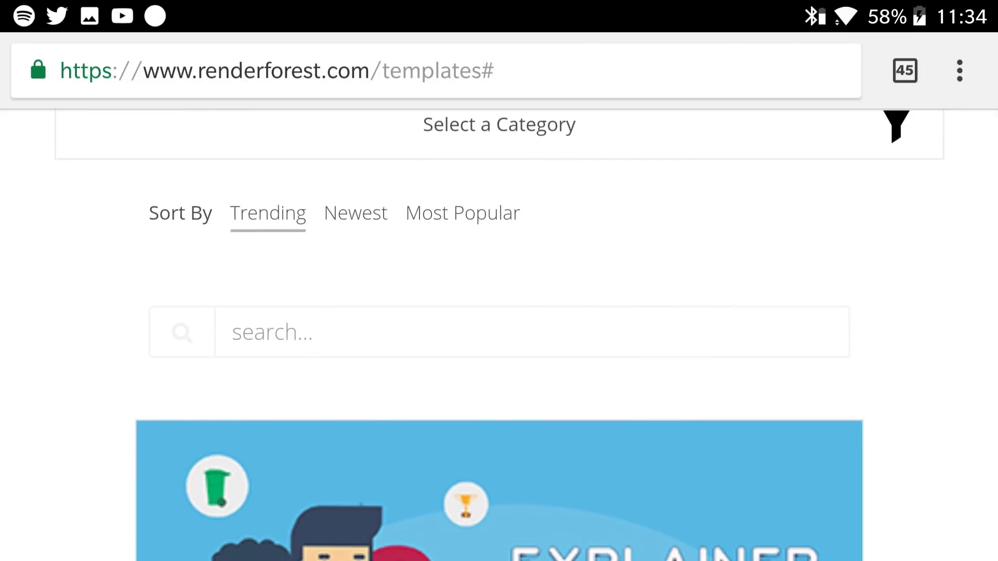
scroll(741, 241, "down", 5)
scroll(734, 257, "down", 3)
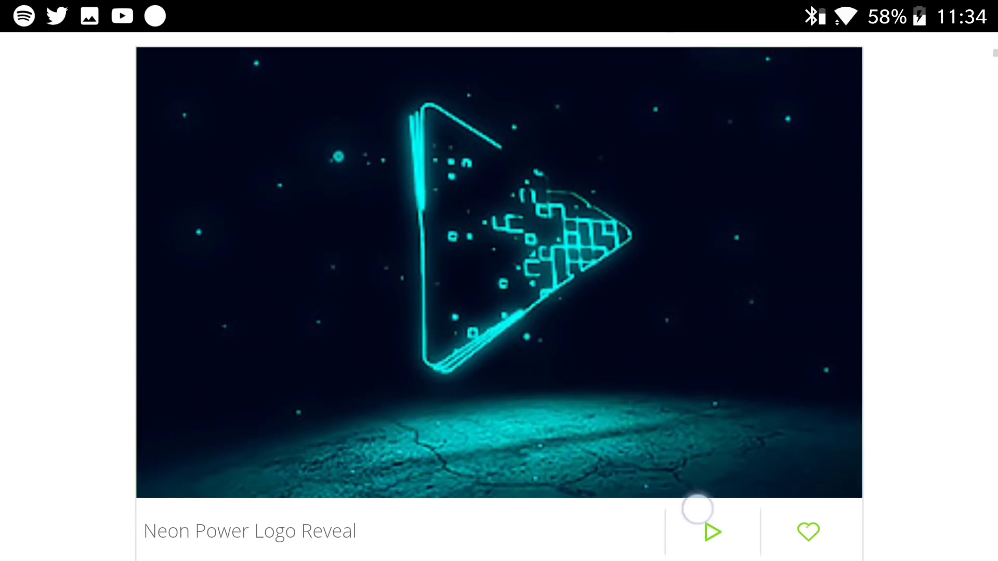
scroll(698, 510, "down", 5)
scroll(629, 460, "down", 5)
scroll(629, 460, "down", 4)
scroll(695, 348, "down", 2)
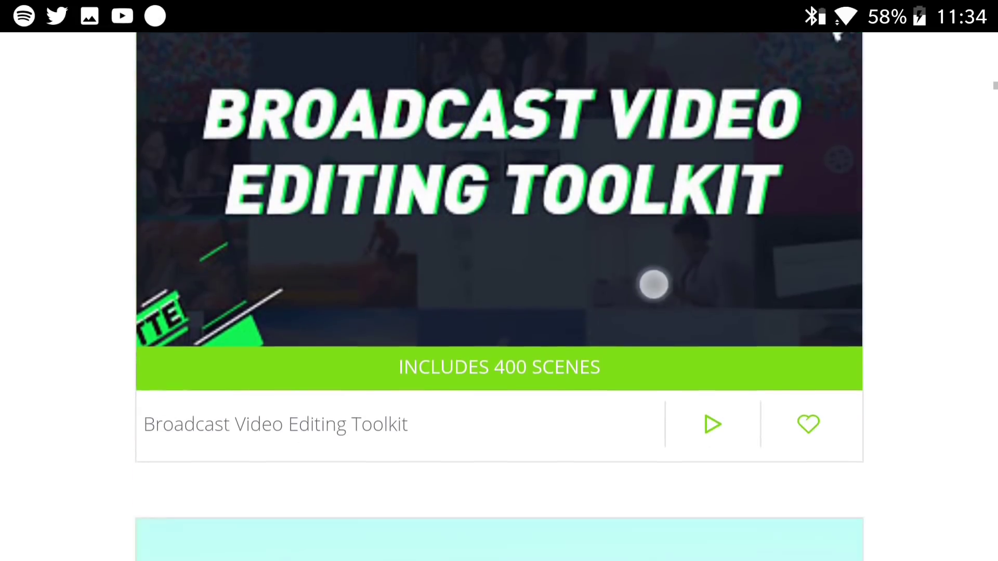
scroll(654, 285, "down", 3)
scroll(733, 130, "down", 4)
scroll(630, 382, "down", 5)
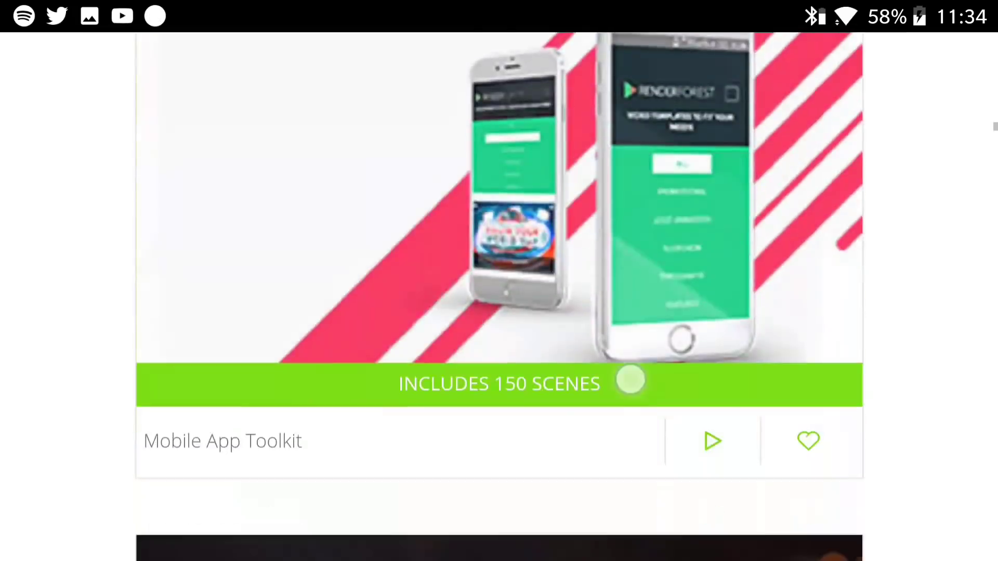
scroll(630, 381, "down", 5)
scroll(621, 432, "down", 8)
scroll(722, 257, "down", 4)
scroll(767, 144, "down", 4)
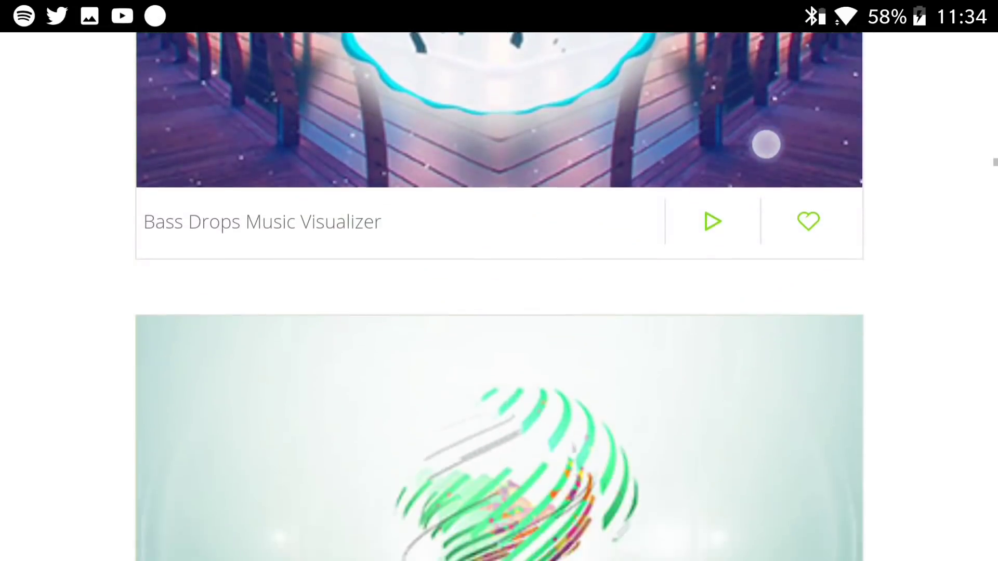
scroll(767, 143, "down", 4)
scroll(713, 225, "down", 4)
scroll(720, 265, "down", 4)
scroll(645, 404, "down", 4)
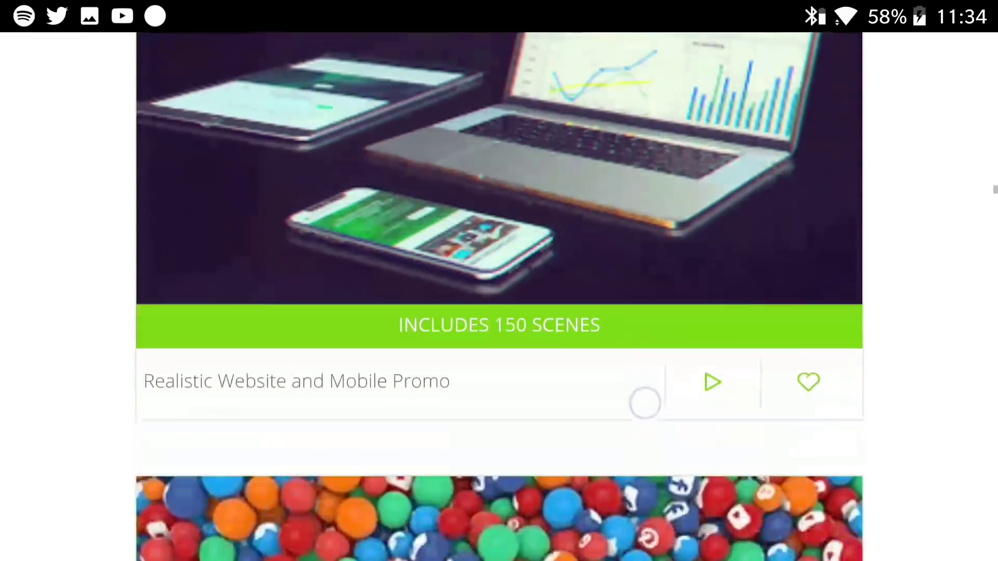
scroll(645, 403, "down", 4)
scroll(702, 351, "down", 4)
scroll(715, 350, "down", 4)
scroll(764, 221, "down", 2)
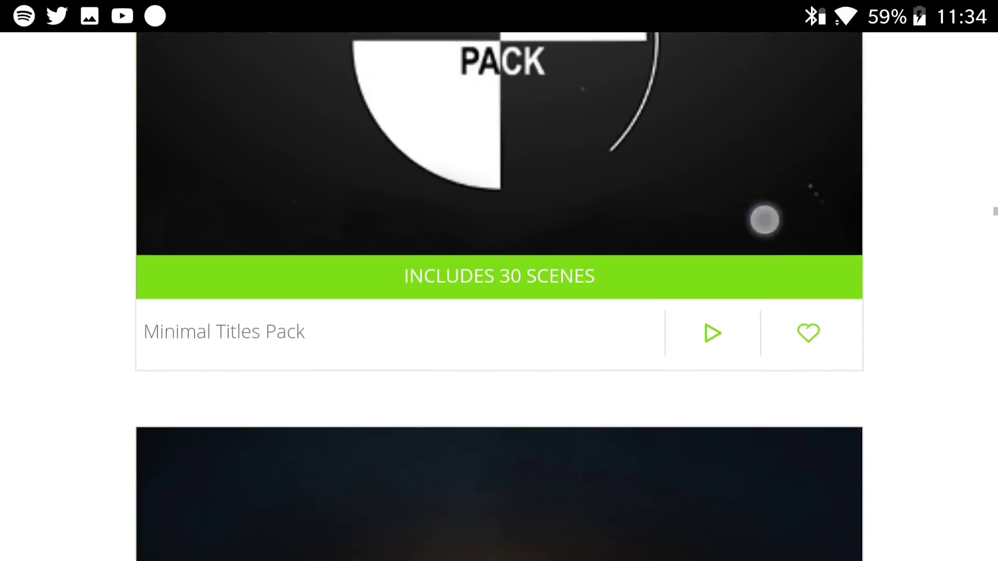
scroll(764, 219, "down", 4)
scroll(717, 245, "down", 5)
scroll(739, 236, "down", 2)
scroll(740, 236, "up", 2)
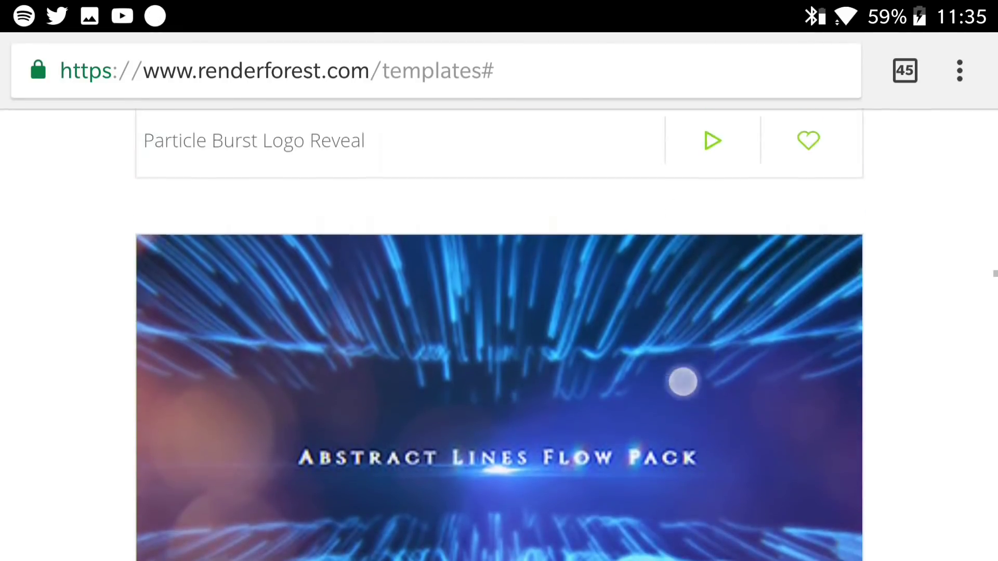
scroll(682, 381, "up", 5)
scroll(645, 484, "up", 1)
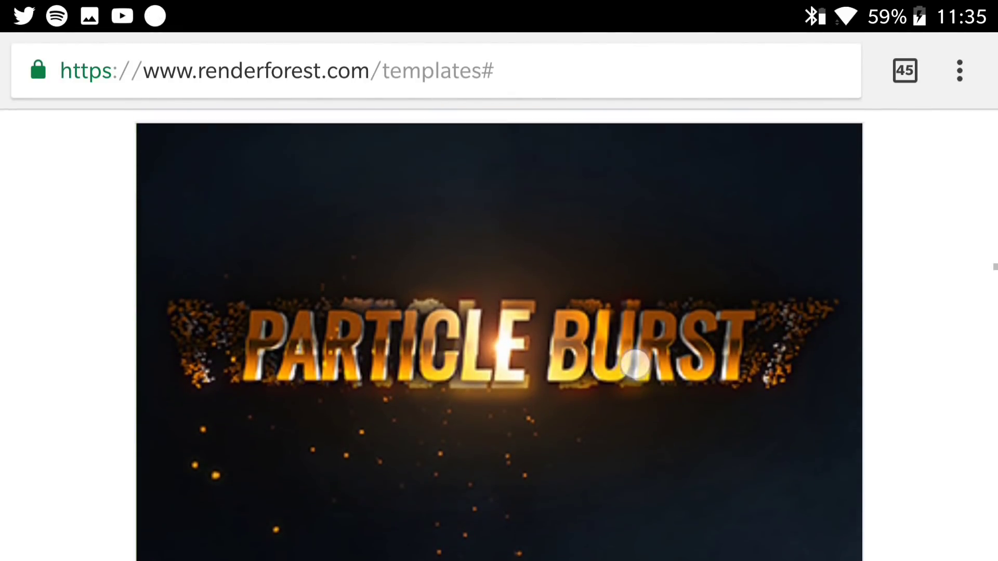
scroll(636, 363, "up", 1)
scroll(676, 322, "down", 3)
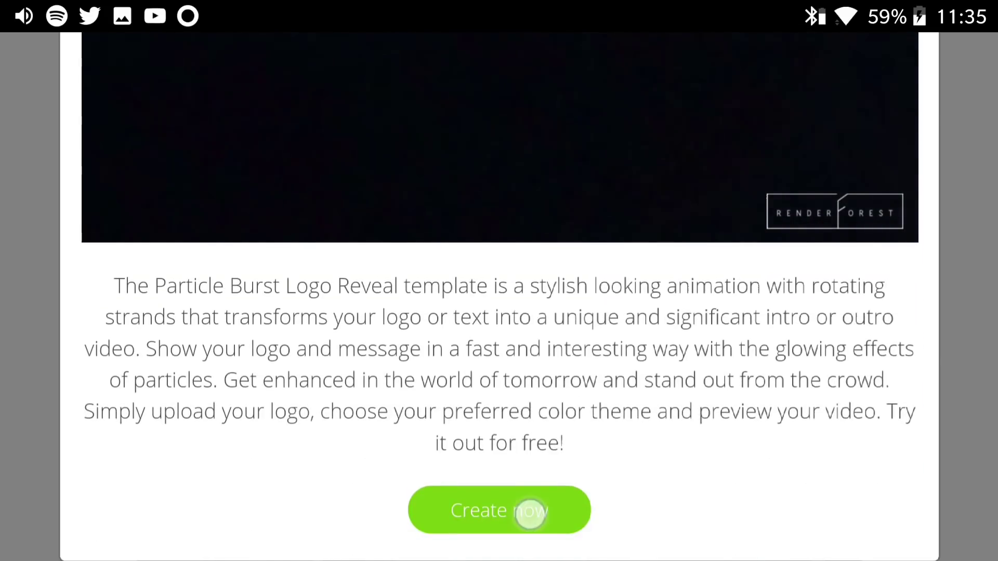
Step: Start a Particle Burst Logo Reveal project using the 7 Second Text Version
left_click(530, 511)
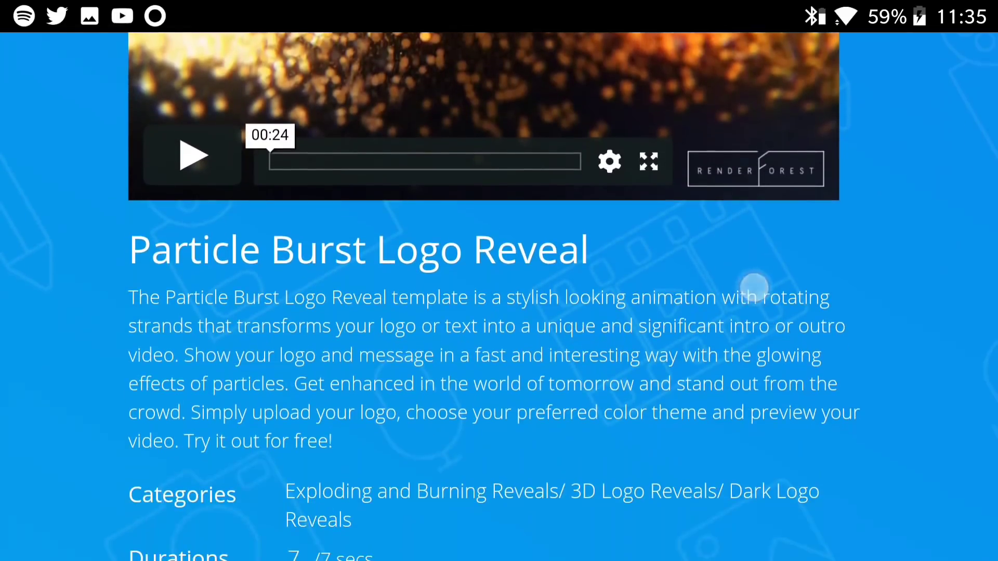
scroll(631, 492, "down", 1)
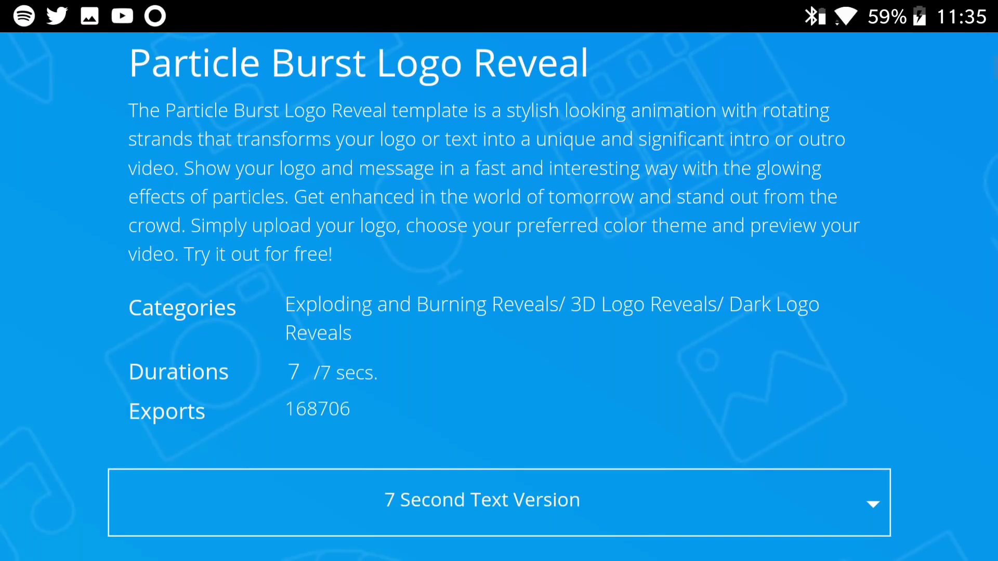
scroll(826, 349, "down", 2)
scroll(742, 508, "down", 1)
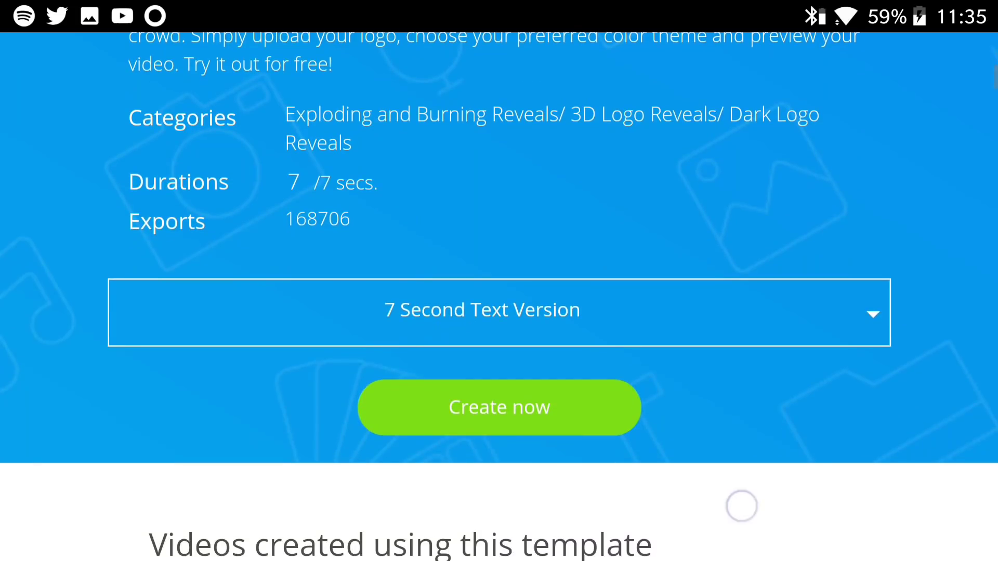
left_click(804, 247)
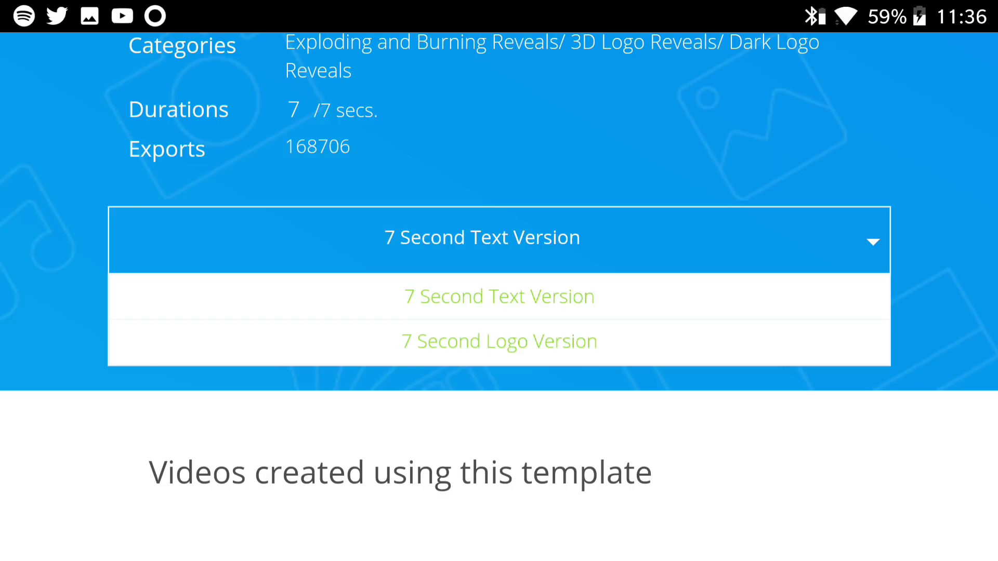
left_click(598, 285)
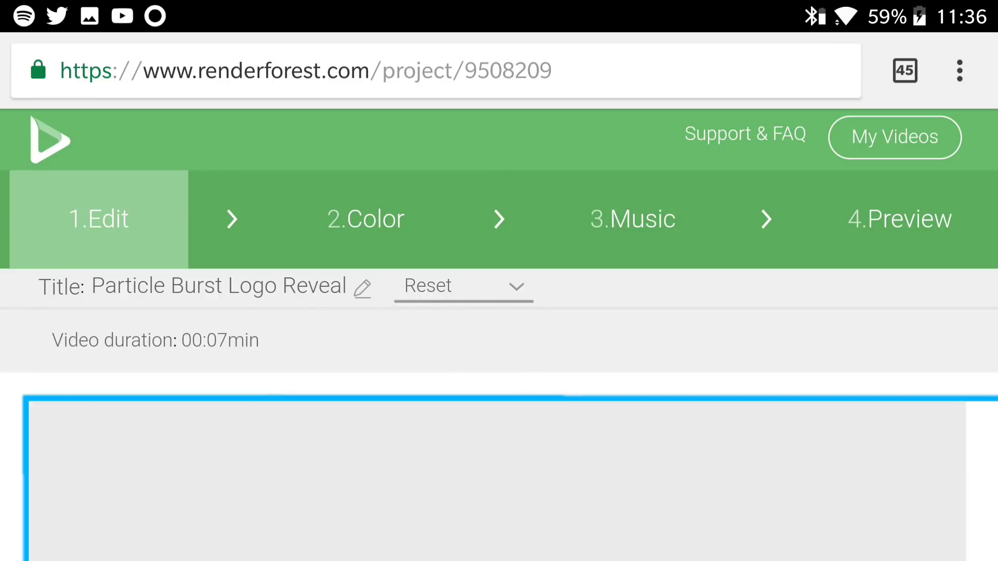
scroll(499, 312, "down", 3)
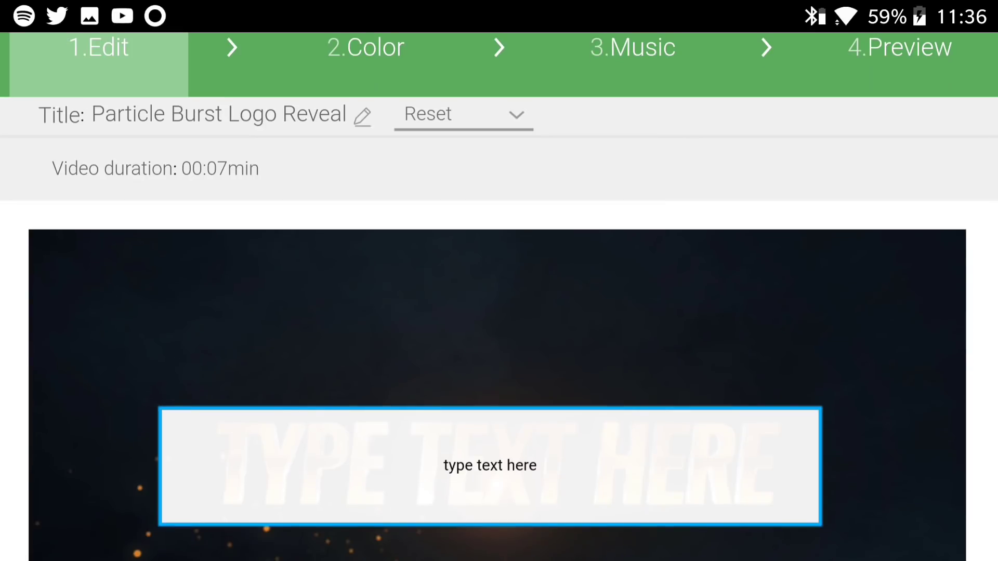
scroll(735, 300, "down", 2)
Step: Set the main title text to 'Cinou' and save it
left_click(549, 341)
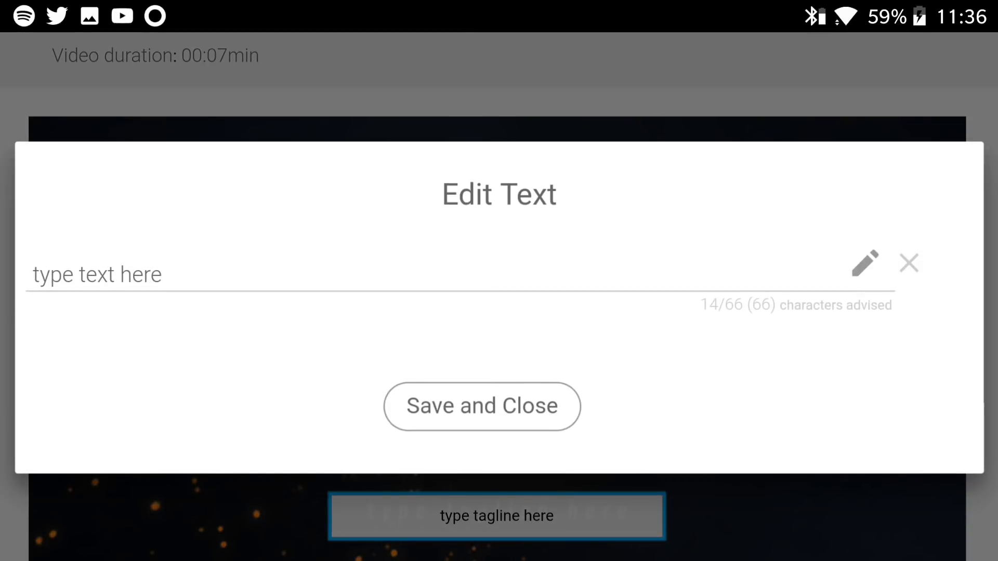
type("Ci")
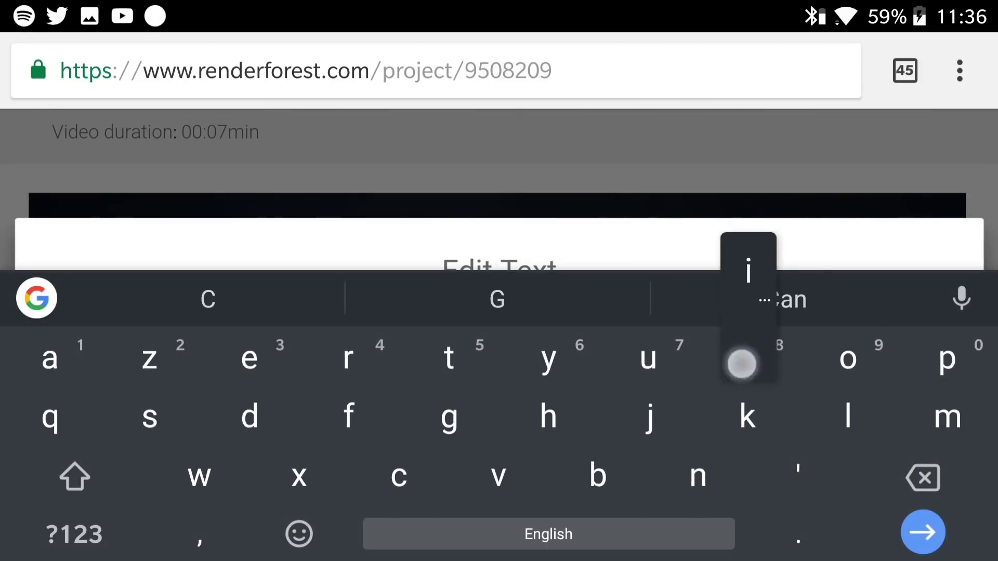
type("nou")
key("Escape")
left_click(839, 431)
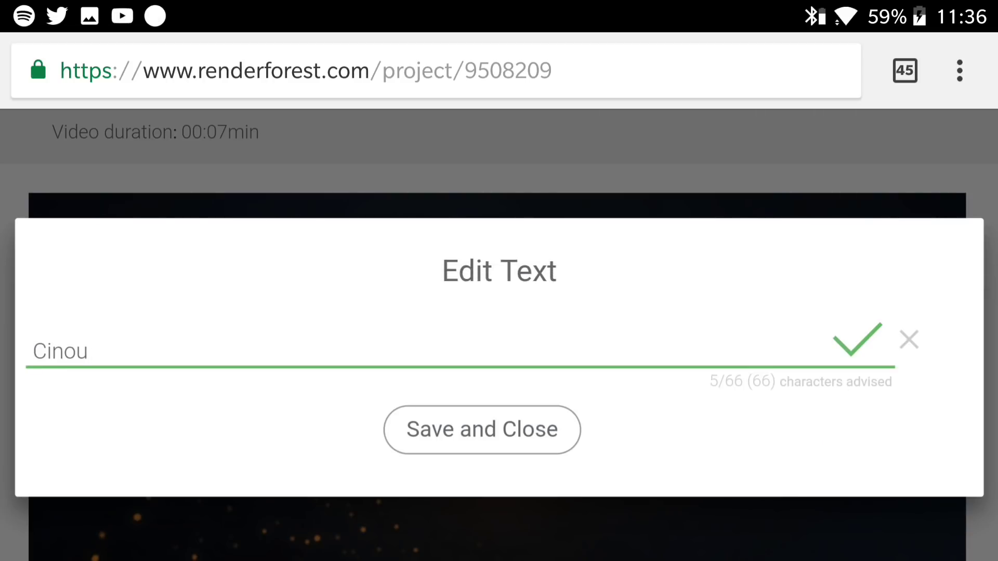
left_click(530, 428)
mouse_move(724, 257)
left_mouse_down()
mouse_move(724, 242)
mouse_move(728, 289)
mouse_move(778, 101)
left_mouse_up()
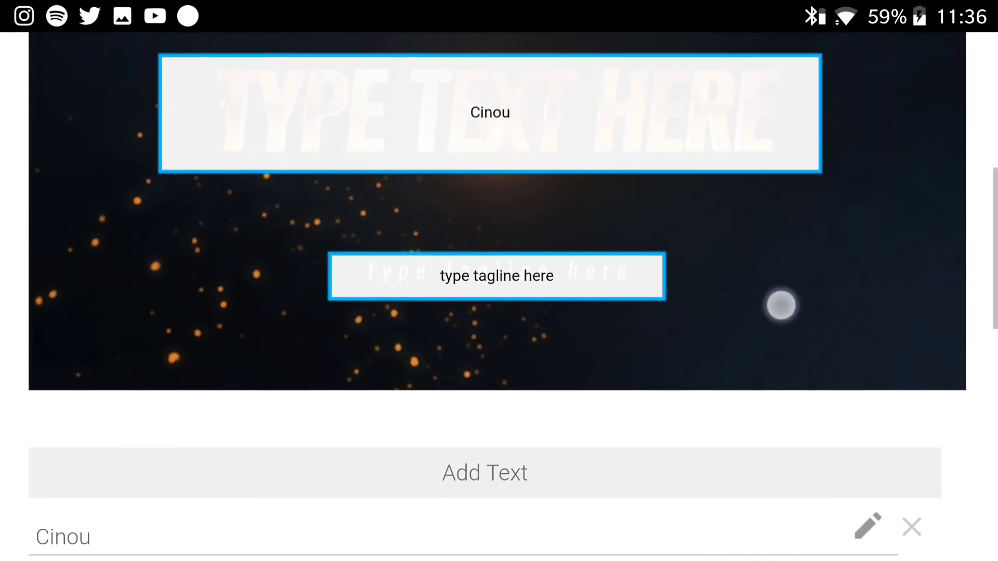
left_click_drag(780, 303, 788, 287)
Step: Set the tagline to 'Youtube.com/Cinou' and save it
left_click(600, 252)
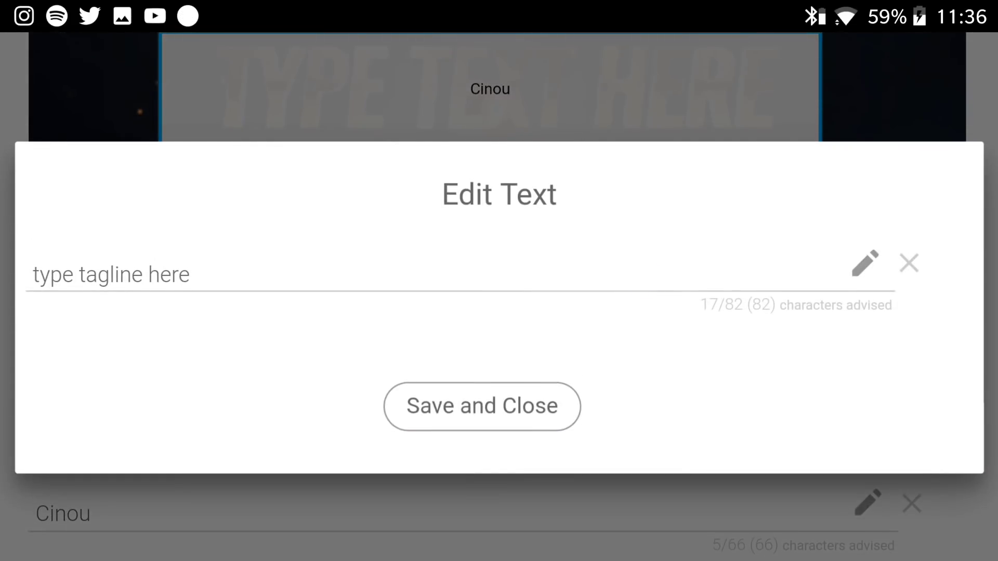
left_click(639, 275)
type("Yout")
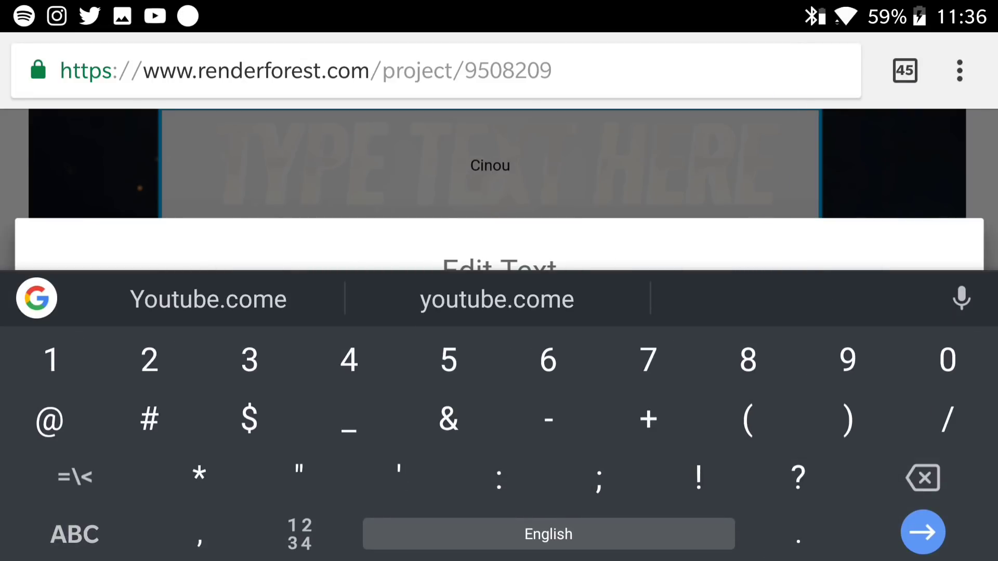
left_click(74, 534)
left_click(60, 507)
left_click(75, 461)
type("Cin")
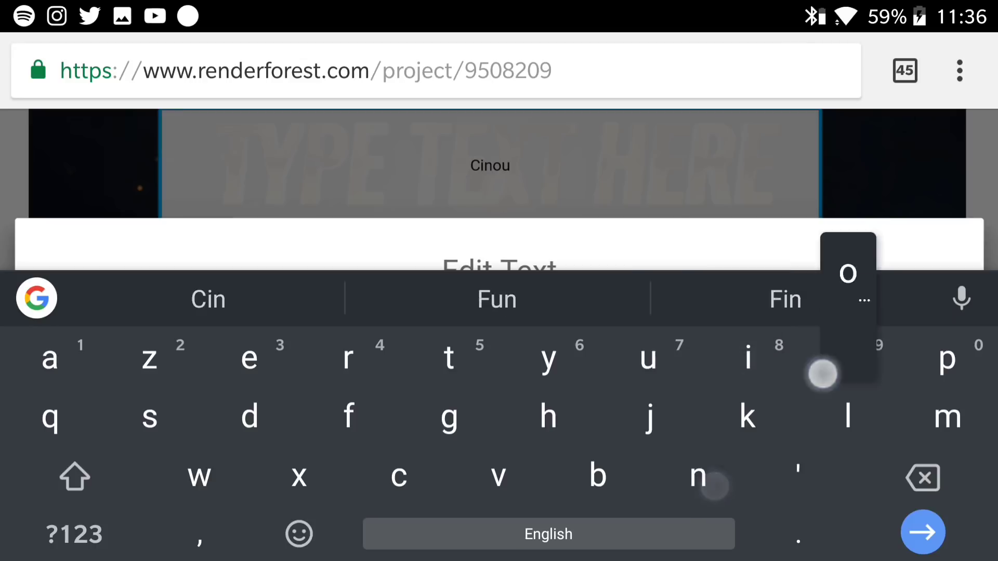
left_click(923, 532)
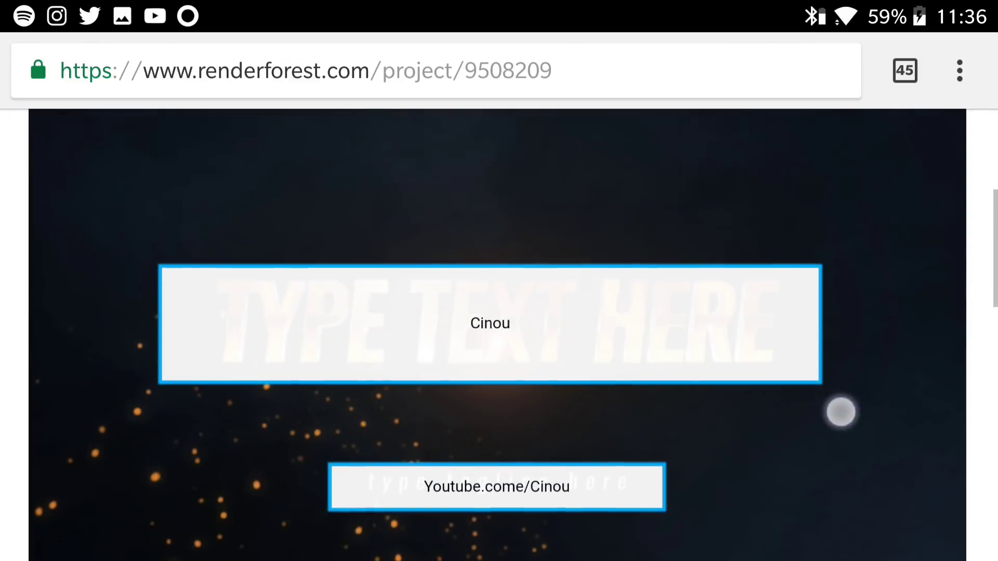
left_click_drag(839, 410, 876, 265)
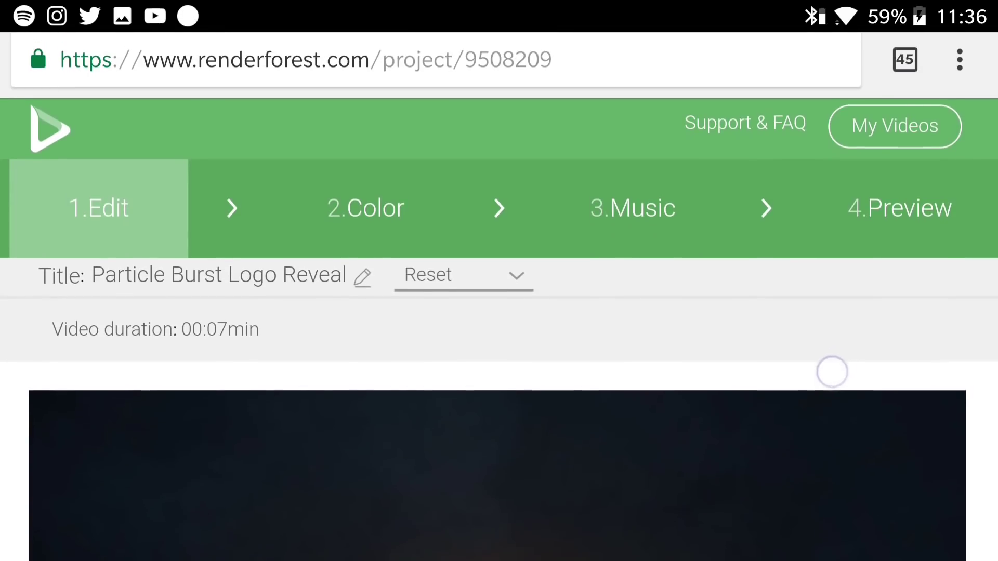
left_click_drag(821, 345, 832, 370)
left_click(351, 233)
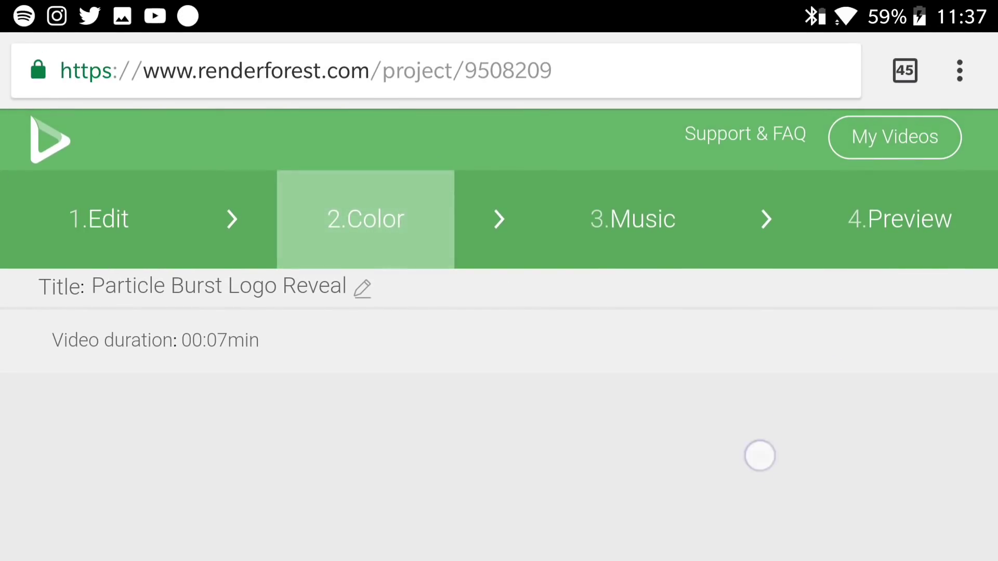
Step: Change the theme colour from yellow to the blue swatch 2D85AB
left_click_drag(761, 456, 768, 402)
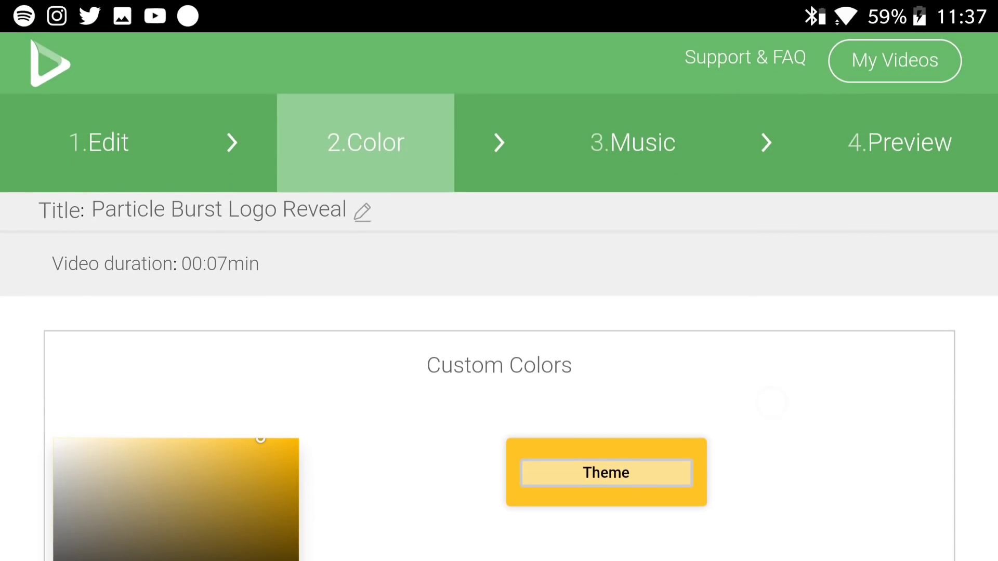
left_click_drag(784, 360, 813, 177)
left_click_drag(756, 434, 735, 295)
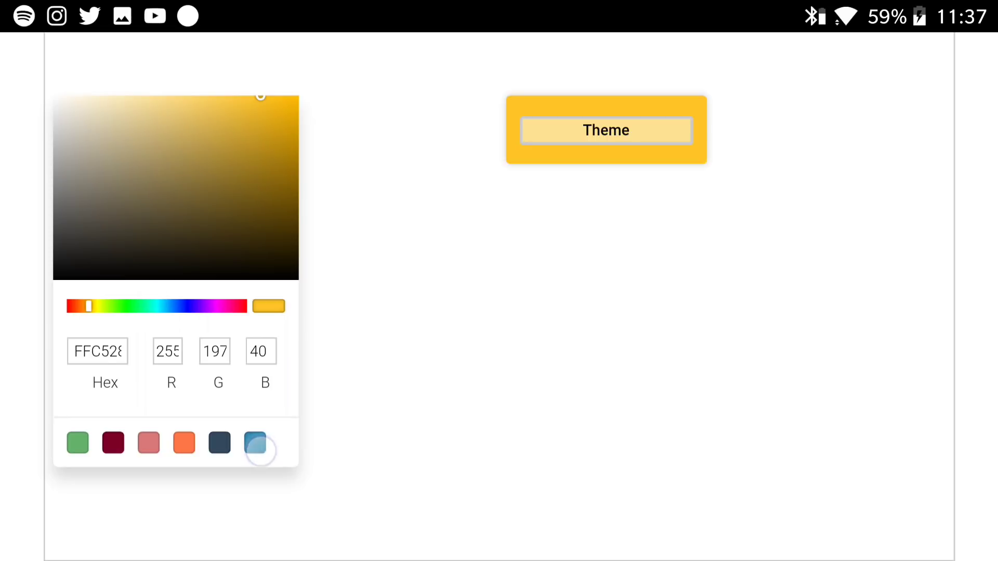
left_click(256, 444)
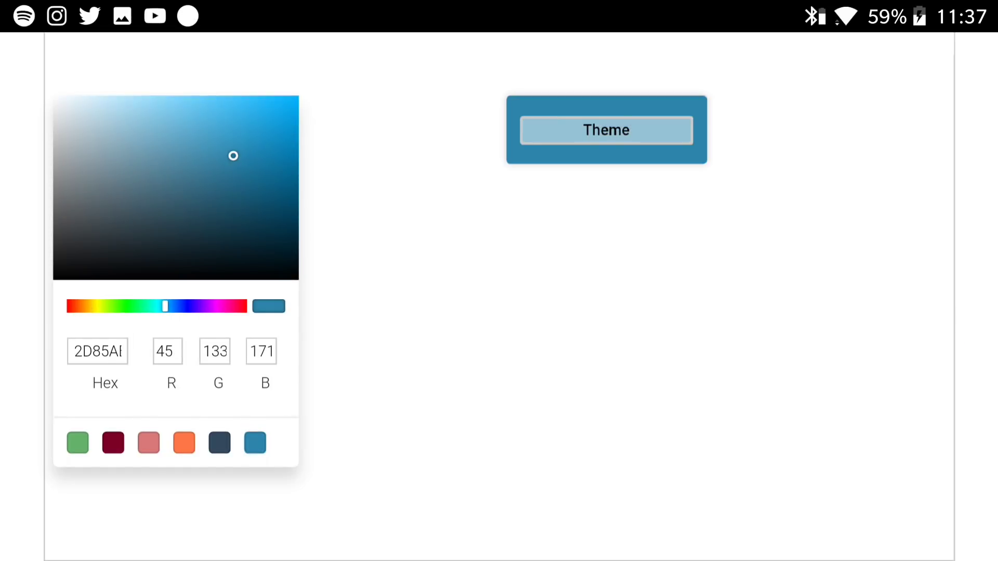
mouse_move(842, 328)
left_mouse_down()
mouse_move(847, 499)
mouse_move(836, 375)
mouse_move(775, 499)
left_mouse_up()
left_click(656, 179)
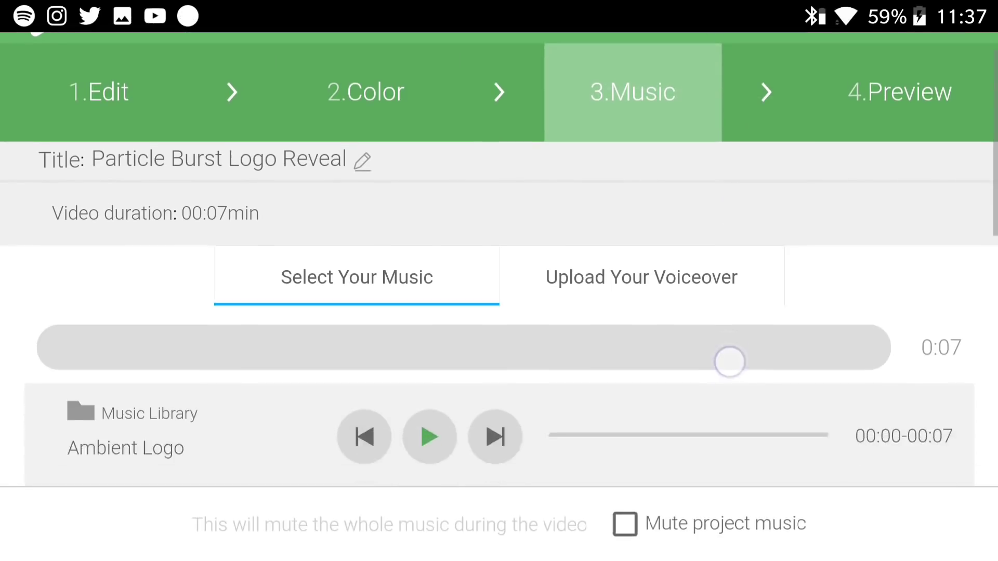
mouse_move(728, 360)
left_mouse_down()
mouse_move(798, 141)
mouse_move(788, 165)
left_mouse_up()
scroll(782, 276, "down", 4)
scroll(791, 381, "down", 4)
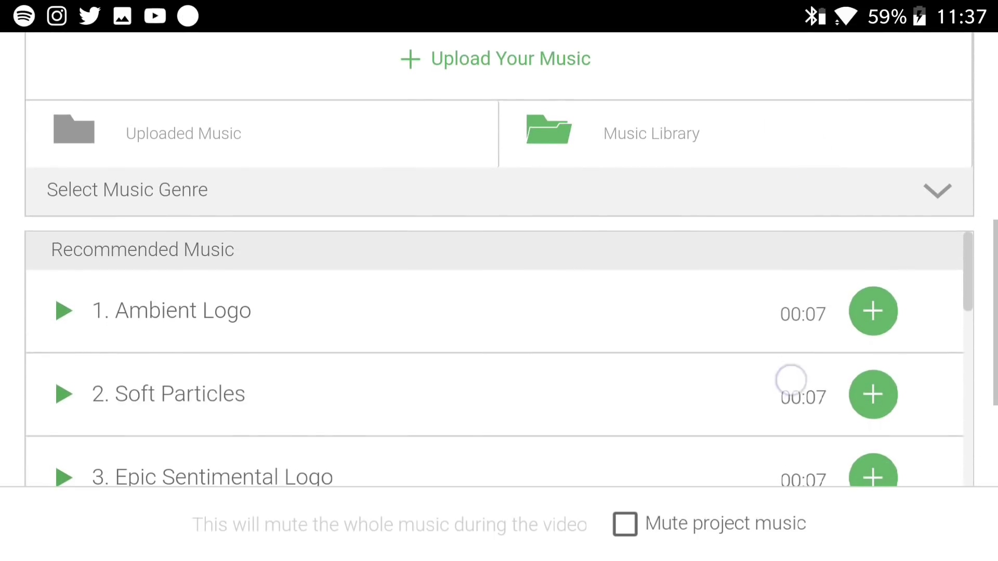
scroll(791, 381, "down", 2)
scroll(826, 256, "down", 2)
scroll(754, 383, "down", 1)
scroll(781, 306, "down", 2)
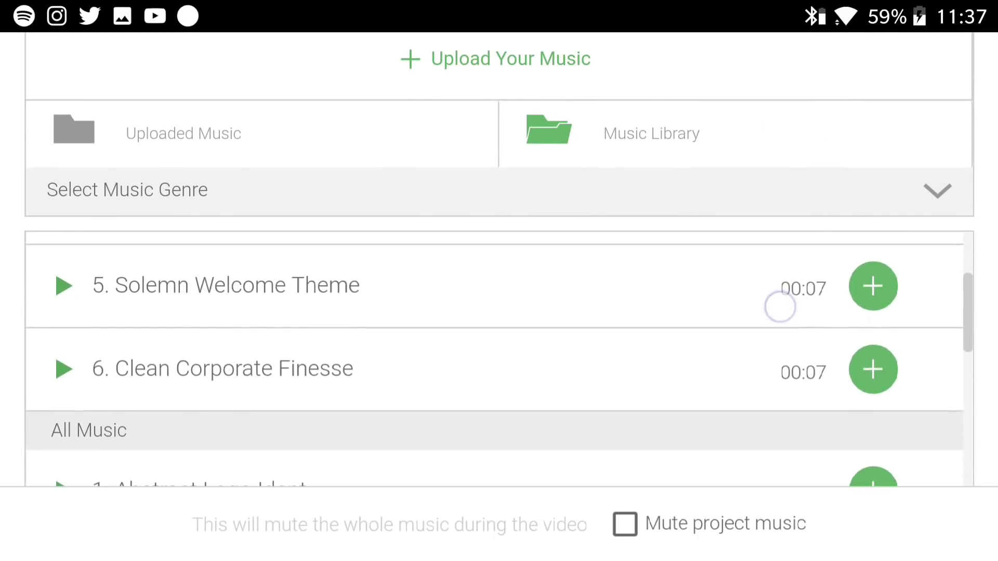
Step: Preview several library tracks, pick Abstract Logo Ident, and leave the voiceover empty
left_click(64, 368)
scroll(500, 312, "down", 3)
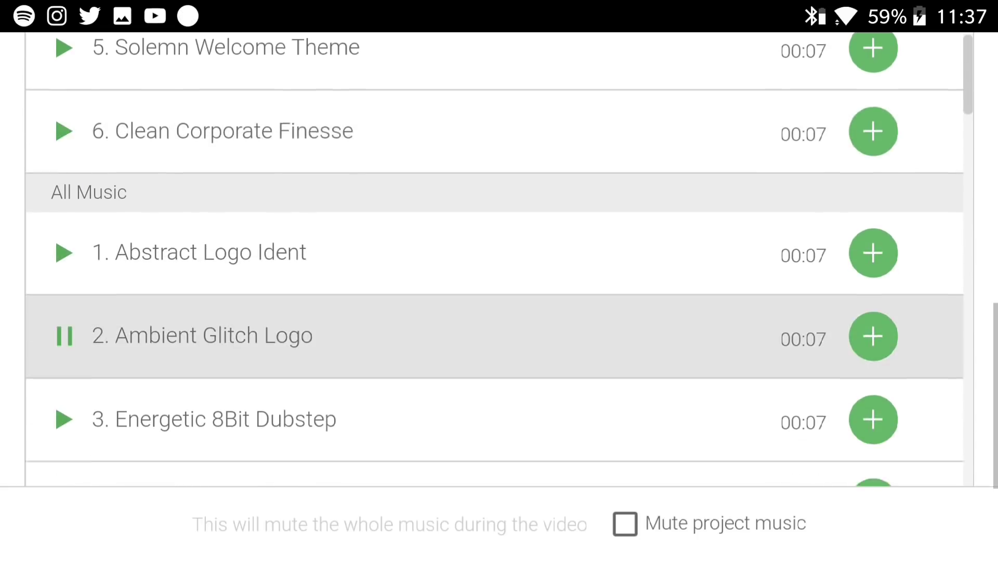
scroll(500, 312, "up", 4)
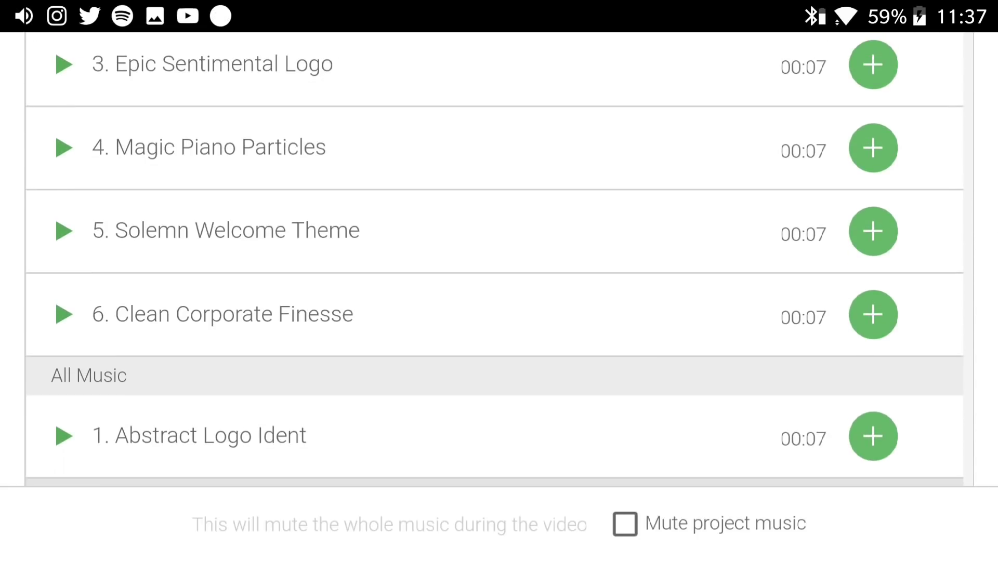
scroll(691, 219, "down", 3)
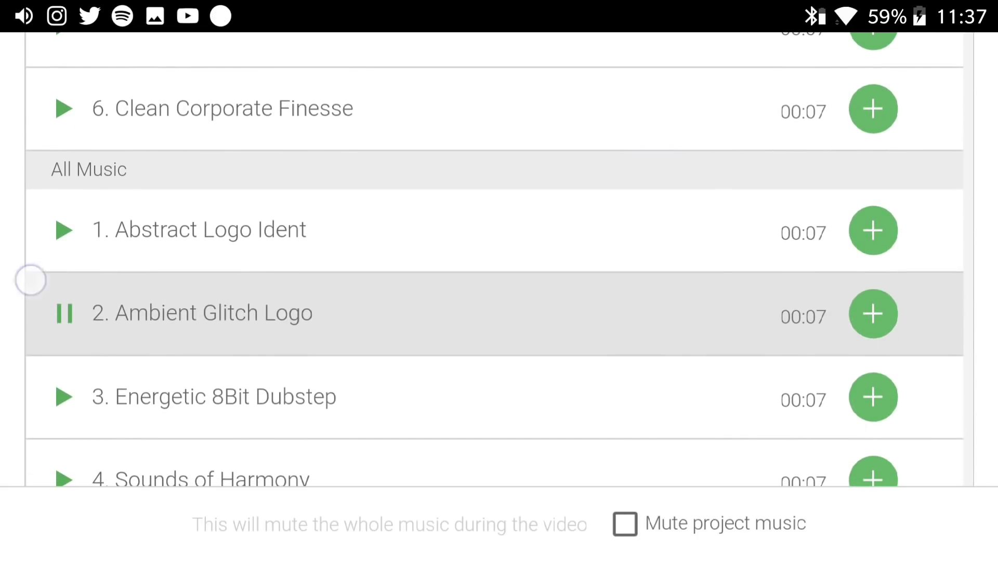
left_click_drag(31, 280, 23, 204)
left_click(75, 323)
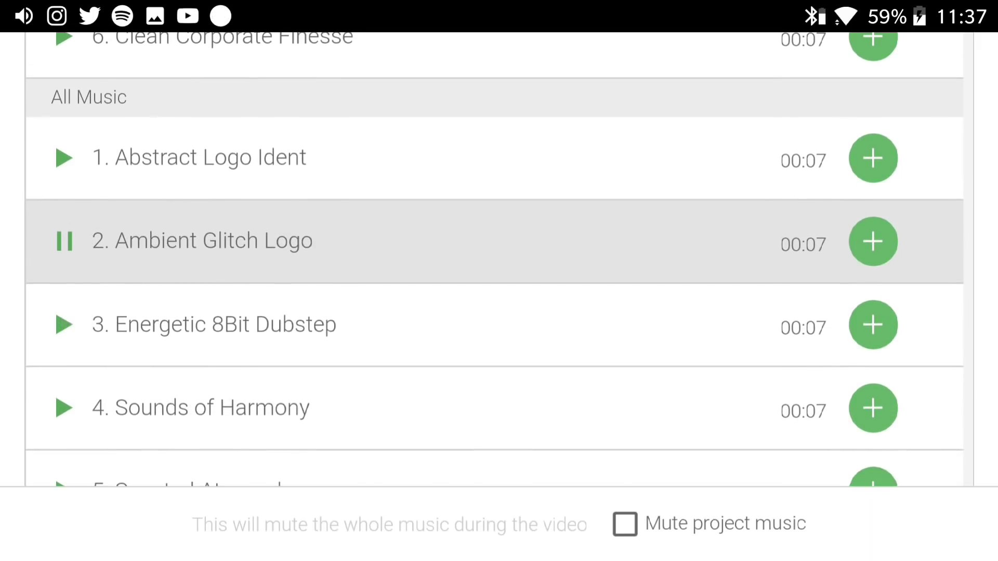
scroll(499, 273, "up", 3)
left_click_drag(31, 362, 31, 205)
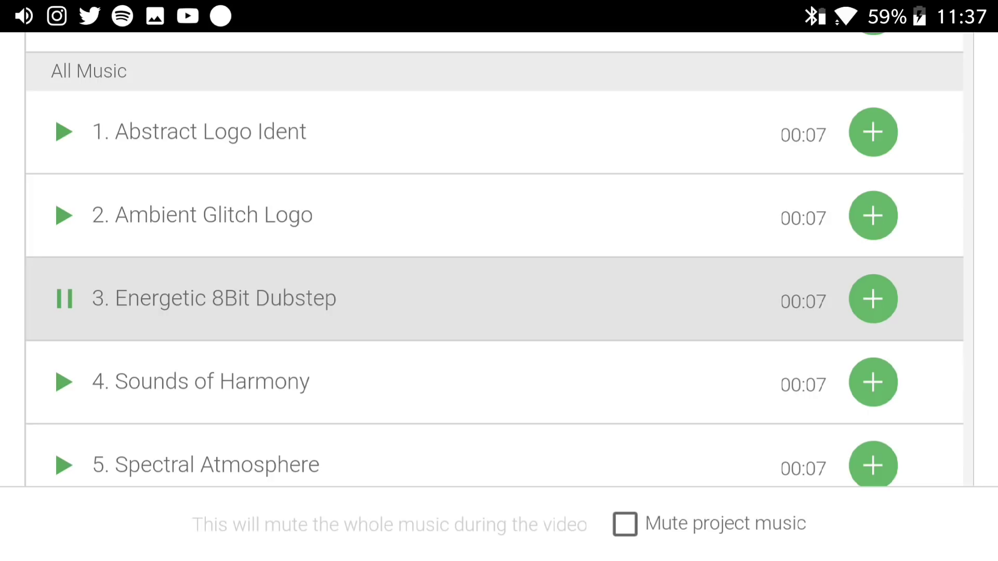
left_click(64, 382)
scroll(499, 273, "up", 2)
left_click_drag(673, 374, 673, 218)
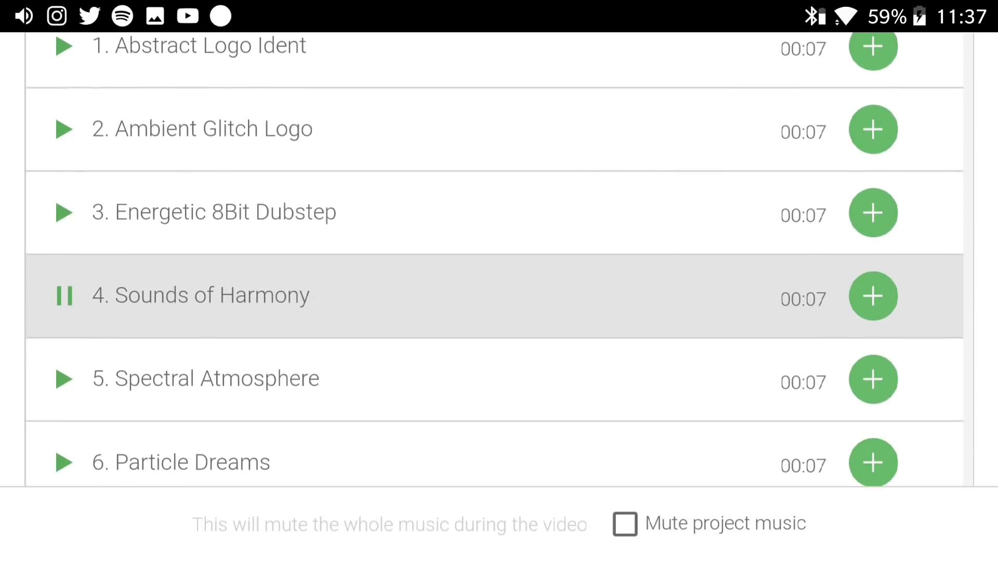
left_click(57, 388)
scroll(499, 273, "up", 2)
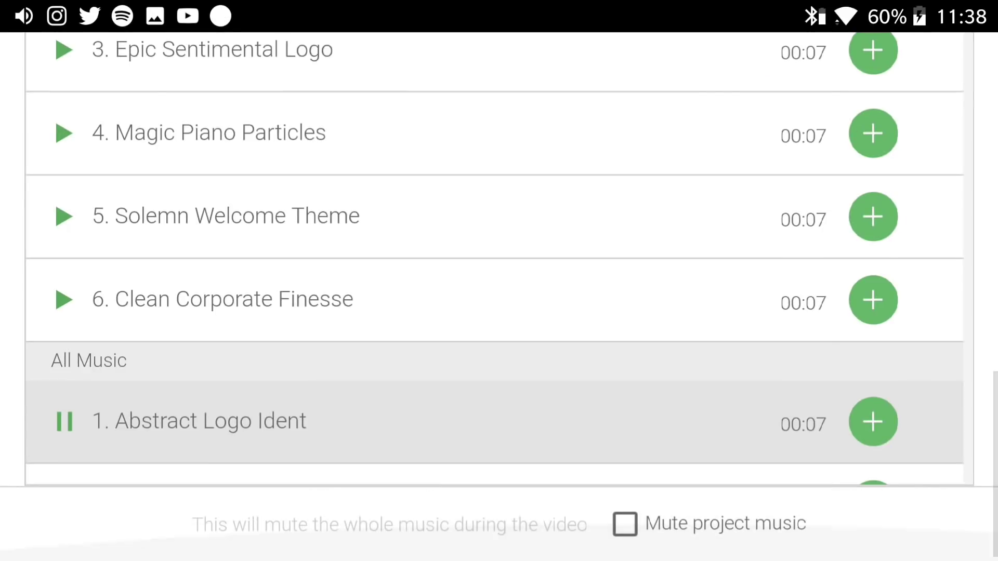
left_click(872, 422)
scroll(790, 235, "down", 3)
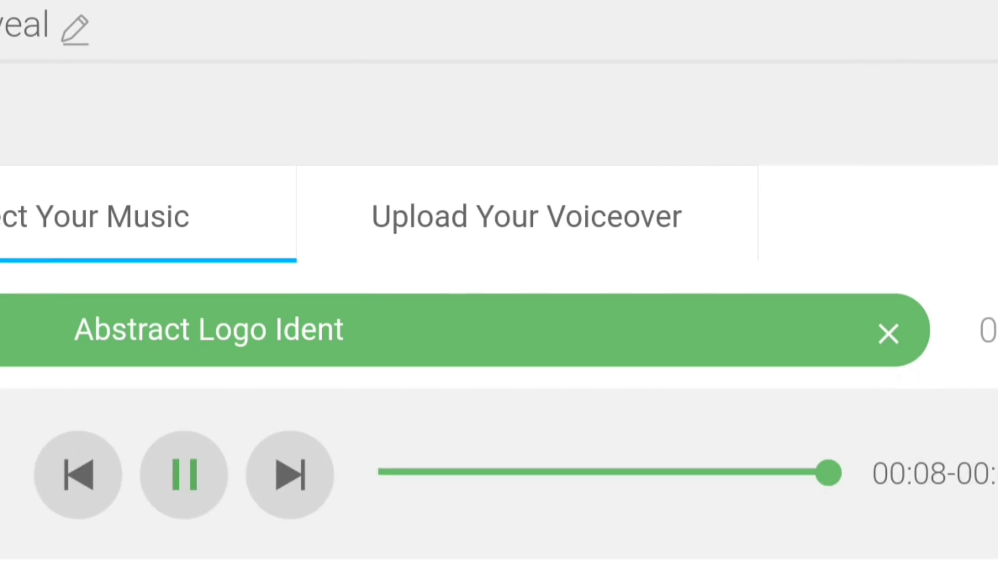
left_click(526, 298)
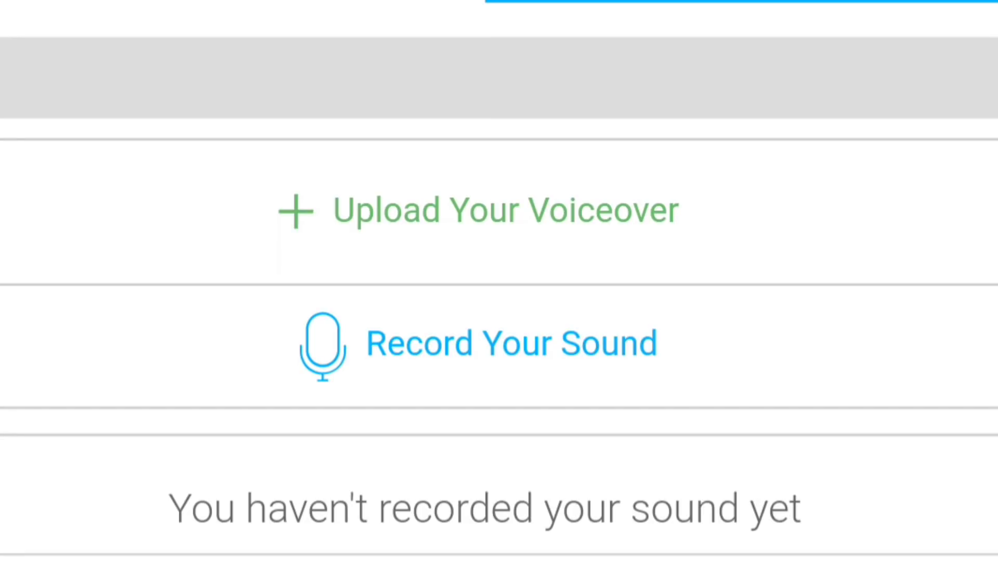
left_click(357, 149)
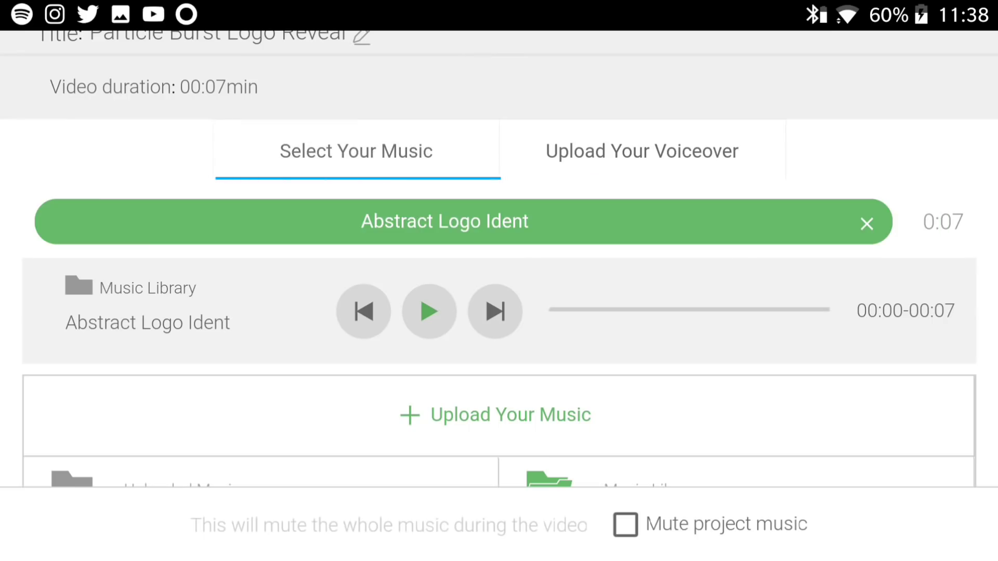
scroll(805, 443, "up", 4)
Step: Go to the High Quality purchase page showing 720p and 1080p export prices
left_click(910, 215)
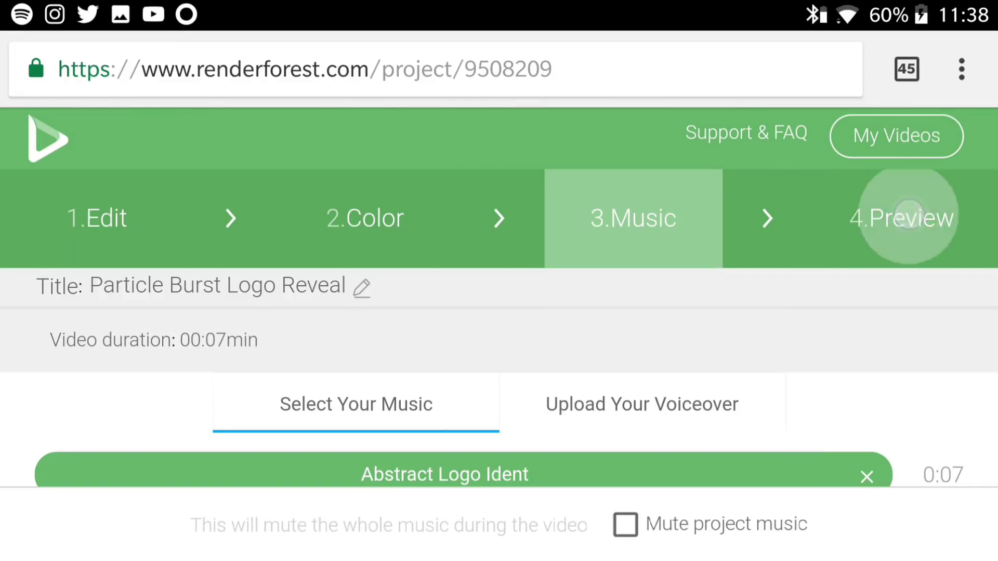
scroll(811, 446, "down", 3)
scroll(851, 230, "down", 1)
scroll(884, 323, "down", 1)
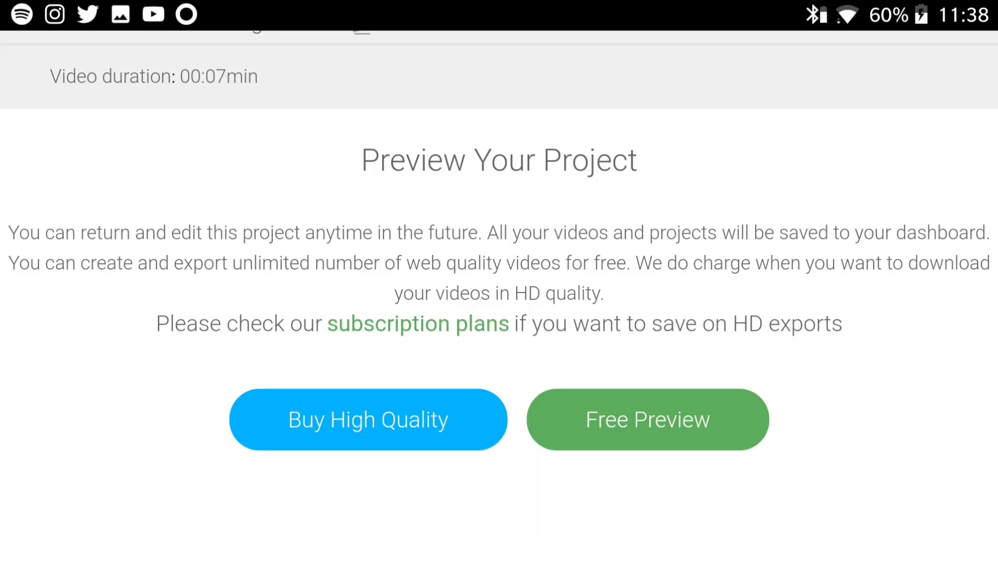
left_click(284, 420)
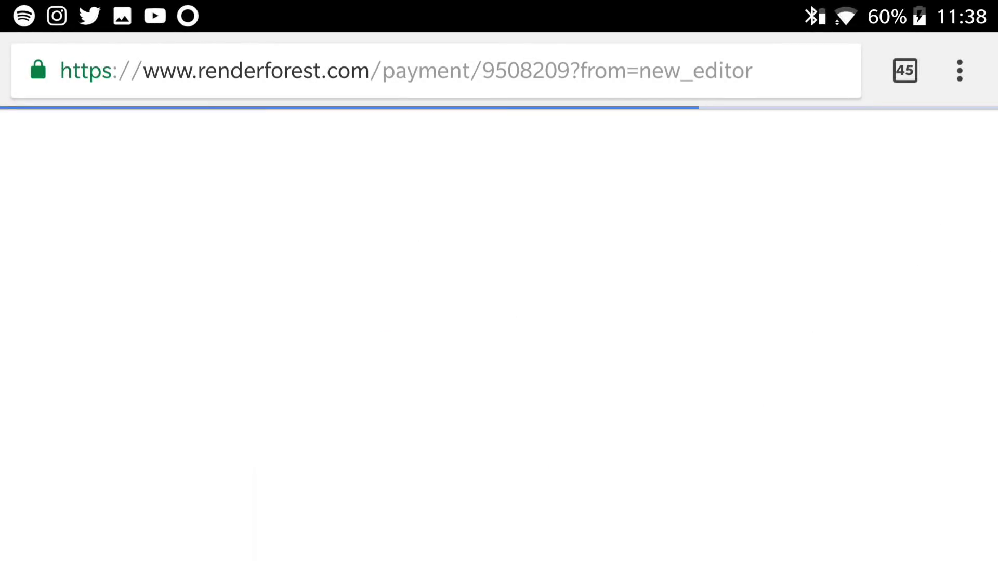
scroll(869, 415, "down", 5)
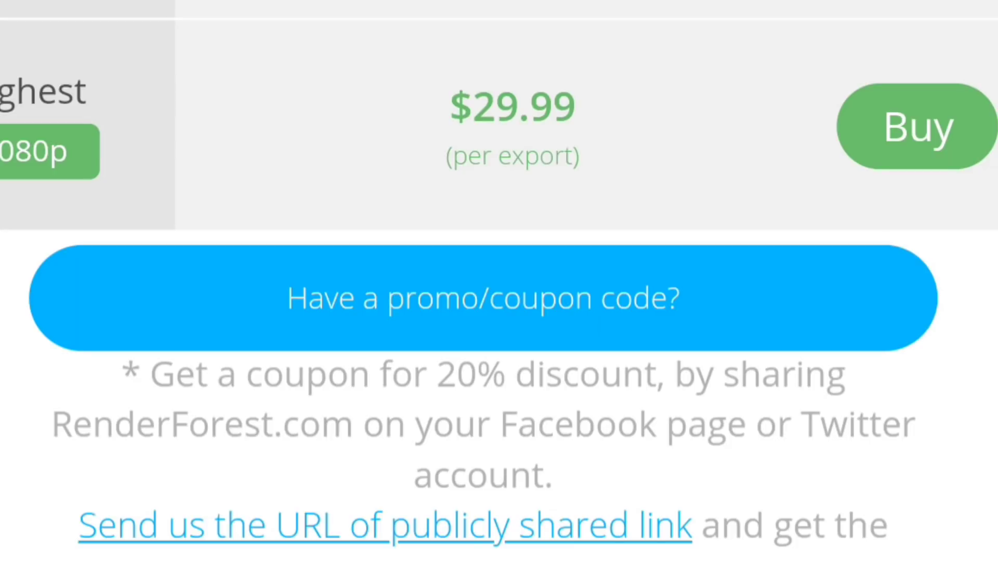
left_click(713, 290)
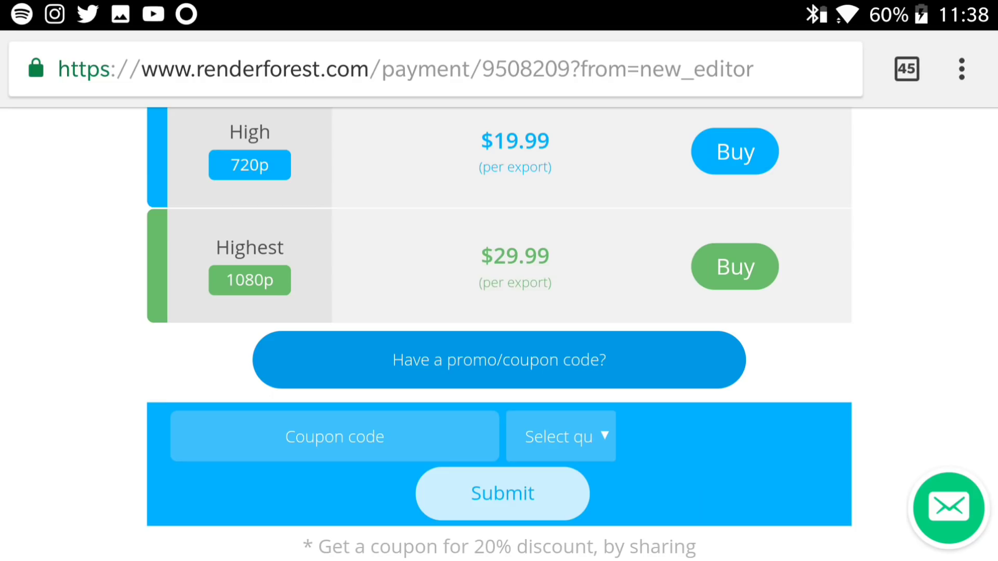
Step: Look at the coupon code field without entering any code
left_click(768, 369)
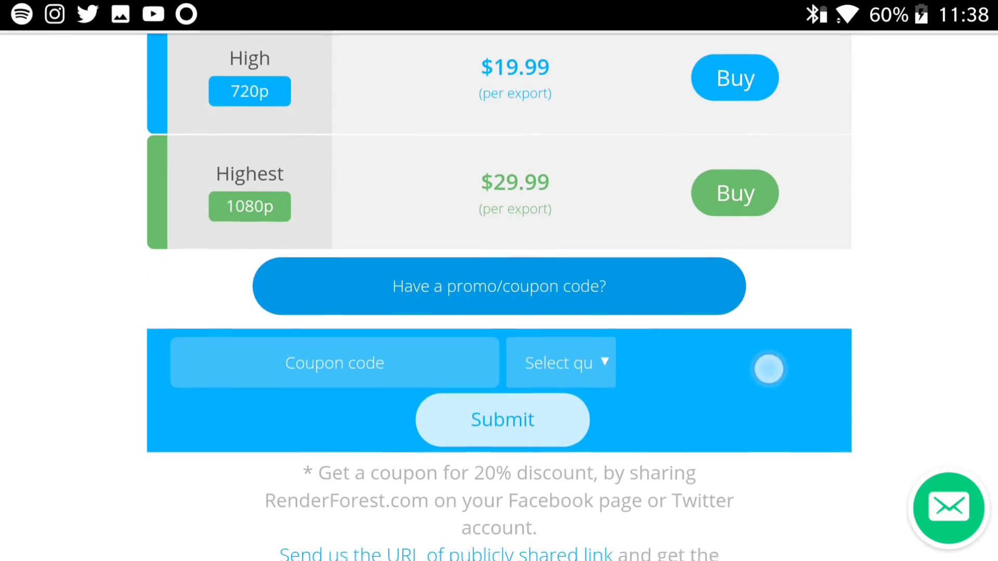
left_click_drag(768, 369, 781, 330)
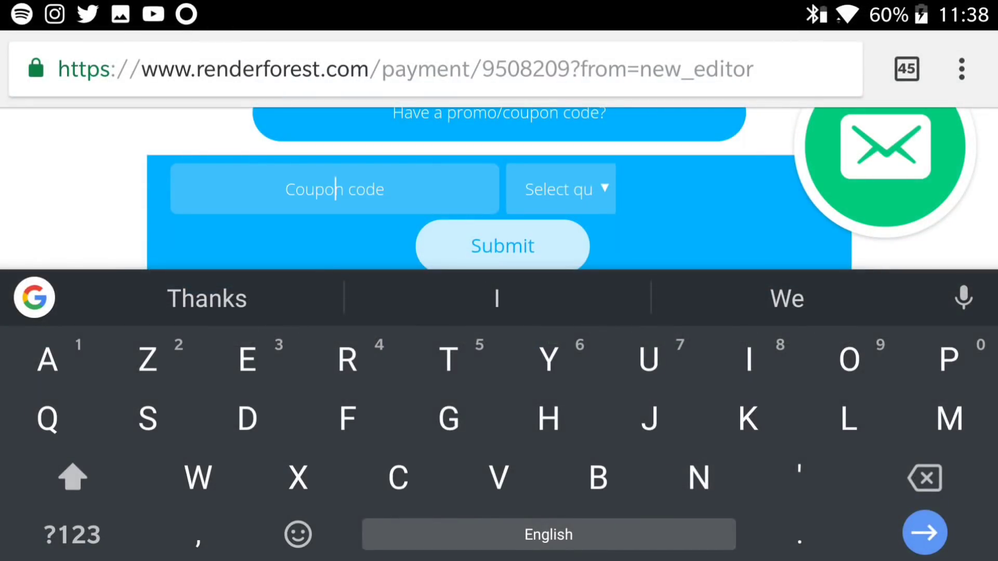
left_click(712, 220)
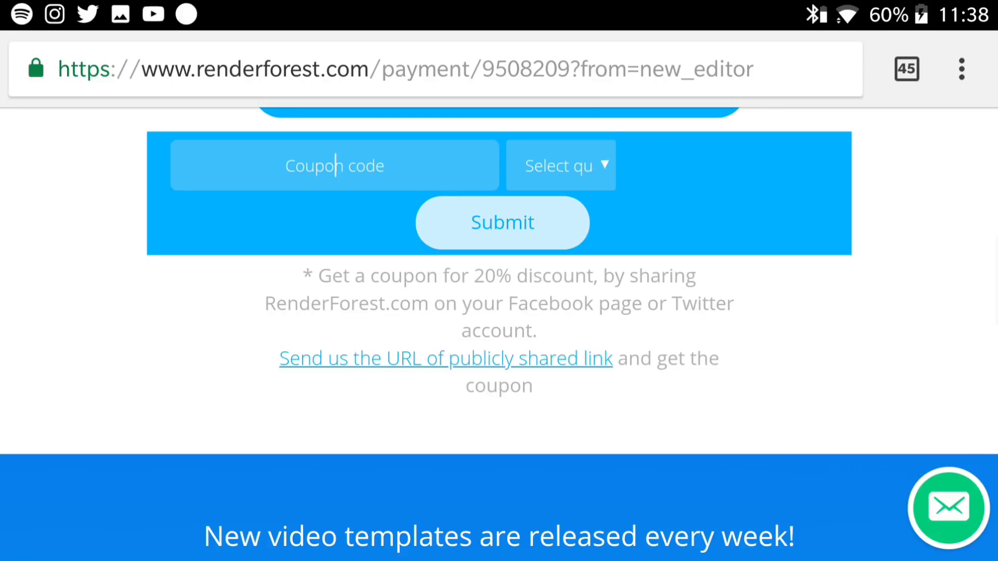
mouse_move(760, 258)
left_mouse_down()
mouse_move(732, 468)
mouse_move(781, 383)
mouse_move(708, 544)
mouse_move(786, 370)
mouse_move(742, 508)
left_mouse_up()
left_click_drag(810, 386, 796, 195)
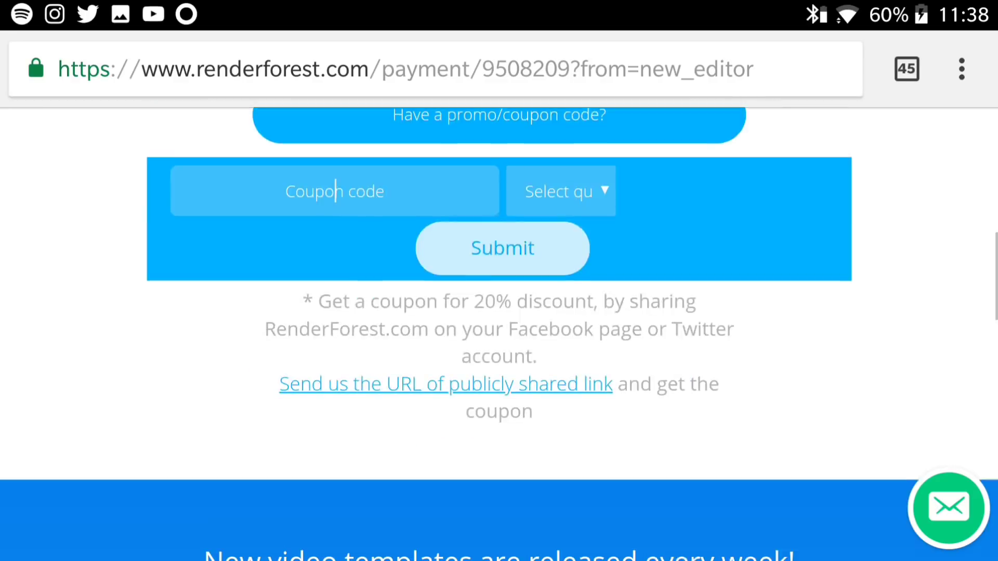
mouse_move(796, 234)
left_mouse_down()
mouse_move(863, 507)
mouse_move(802, 354)
left_mouse_up()
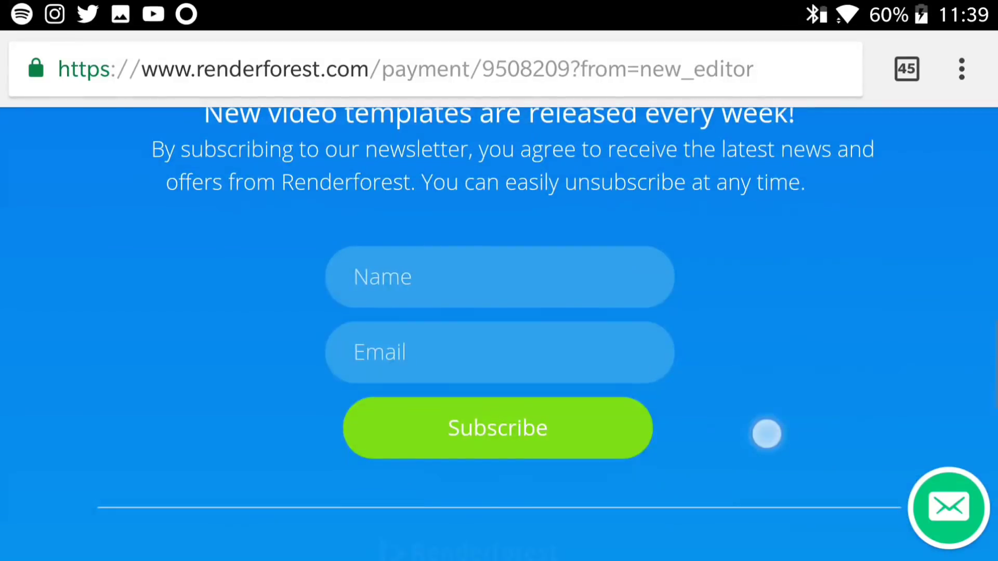
left_click_drag(766, 432, 738, 528)
mouse_move(744, 440)
left_mouse_down()
mouse_move(748, 504)
mouse_move(761, 481)
left_mouse_up()
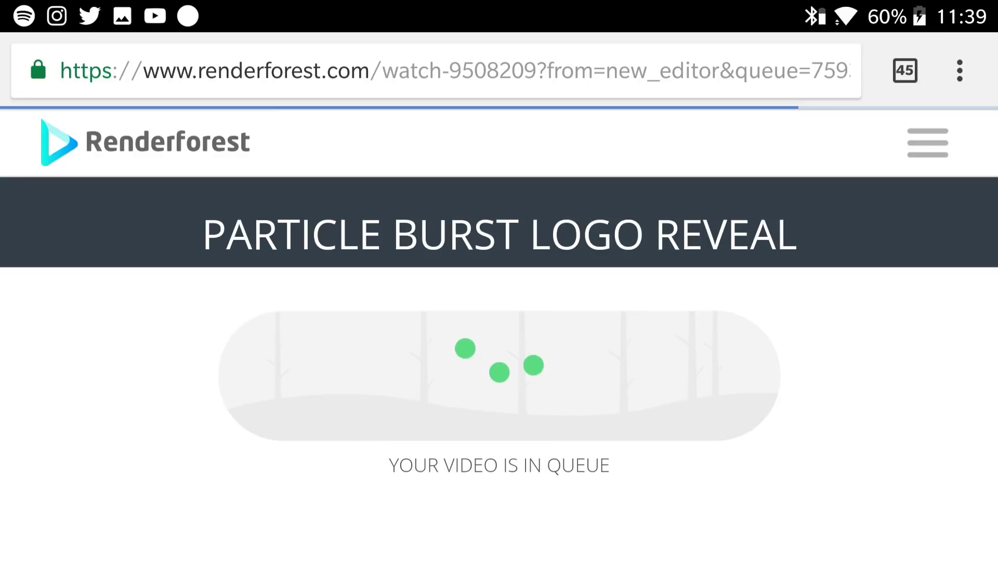
scroll(742, 391, "down", 2)
scroll(500, 312, "up", 2)
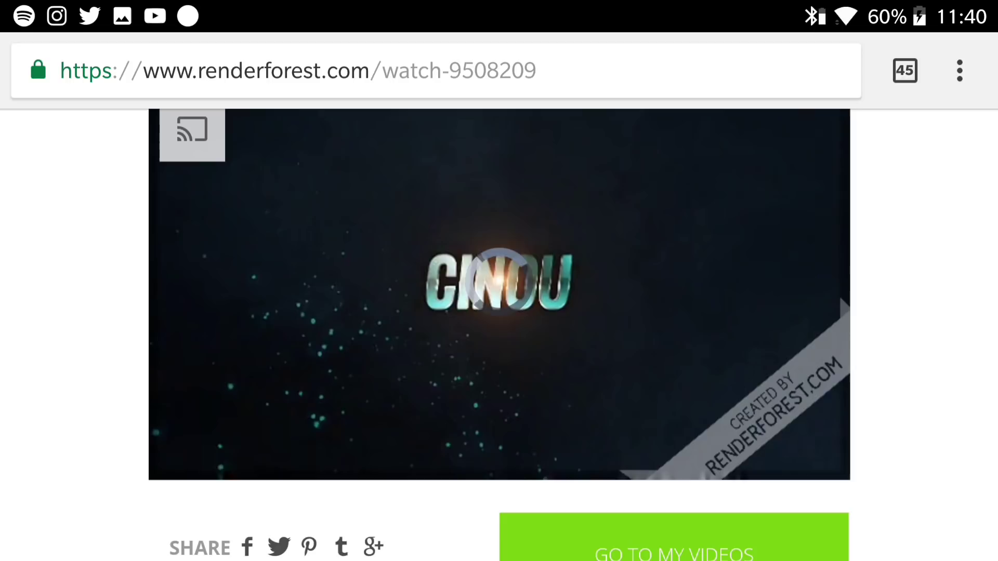
Step: Play the rendered CINOU preview and scroll to the Download and Publish options
left_click(723, 317)
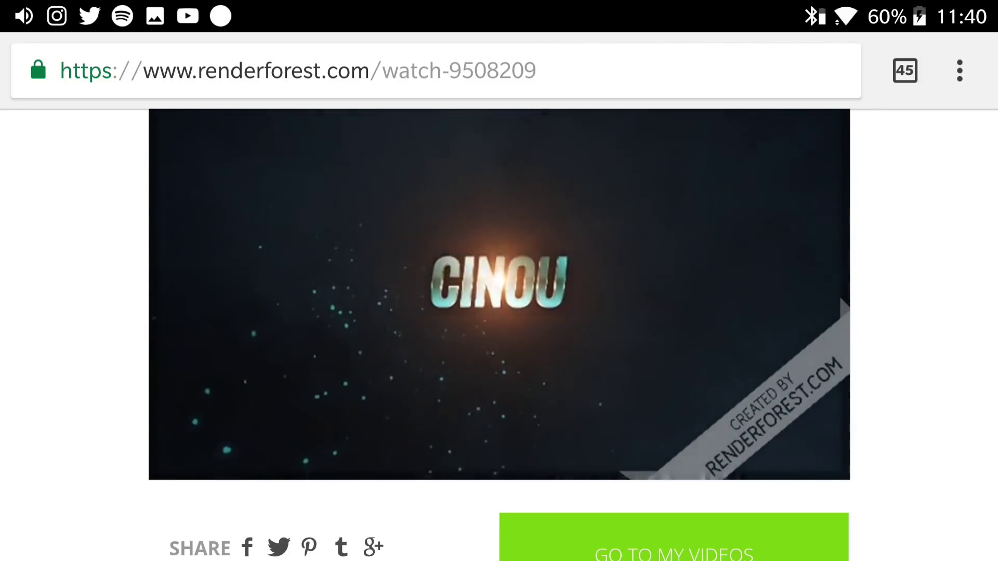
left_click_drag(909, 434, 934, 167)
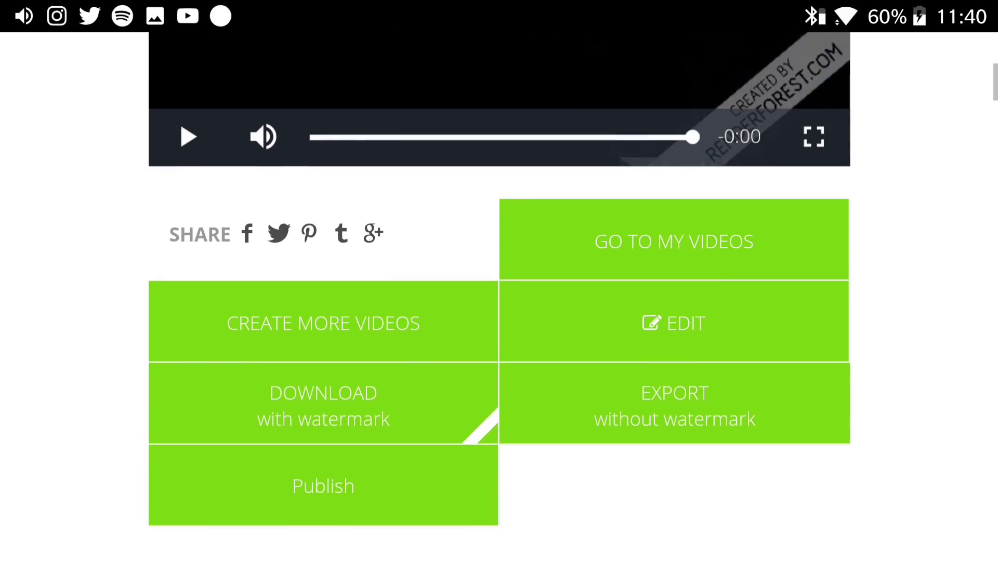
left_click_drag(954, 245, 938, 272)
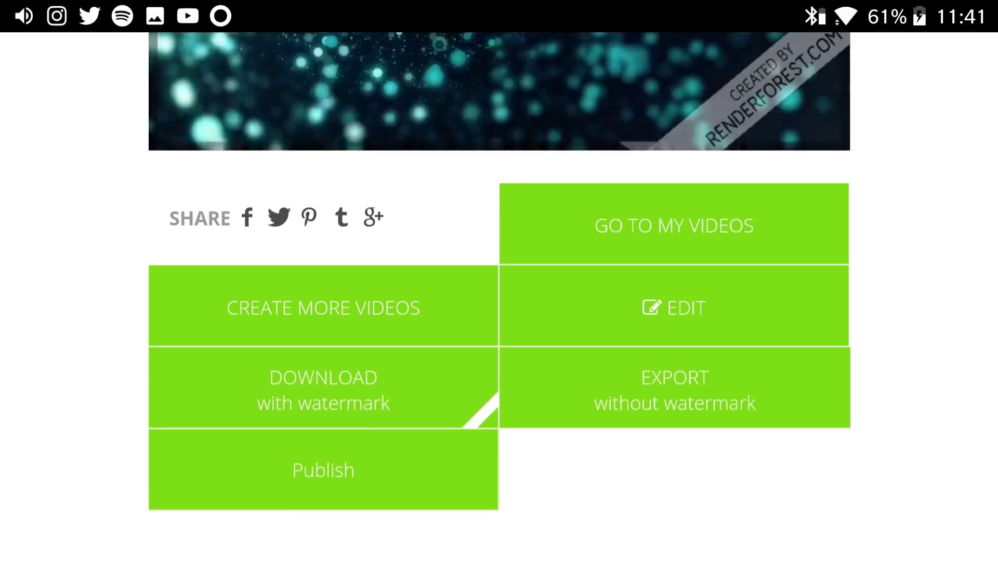
Step: Download the watermarked preview as output_free.mp4, watch it, and return to the page
left_click(404, 388)
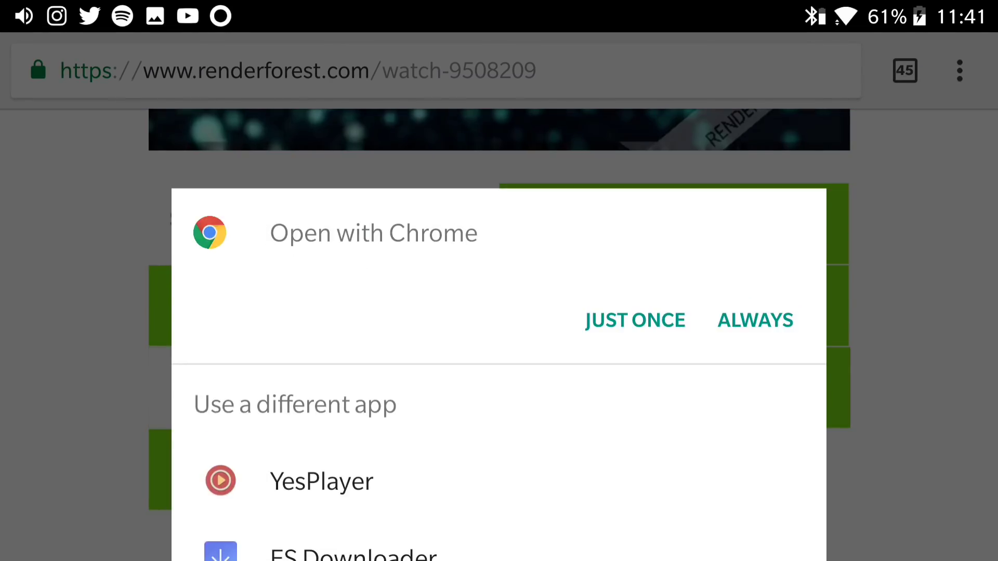
left_click(635, 320)
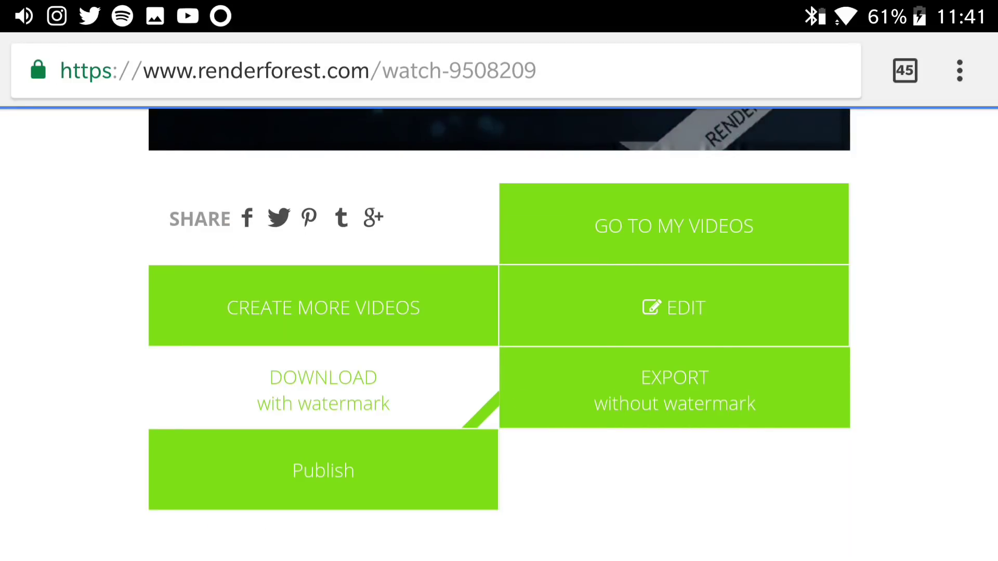
scroll(647, 508, "up", 5)
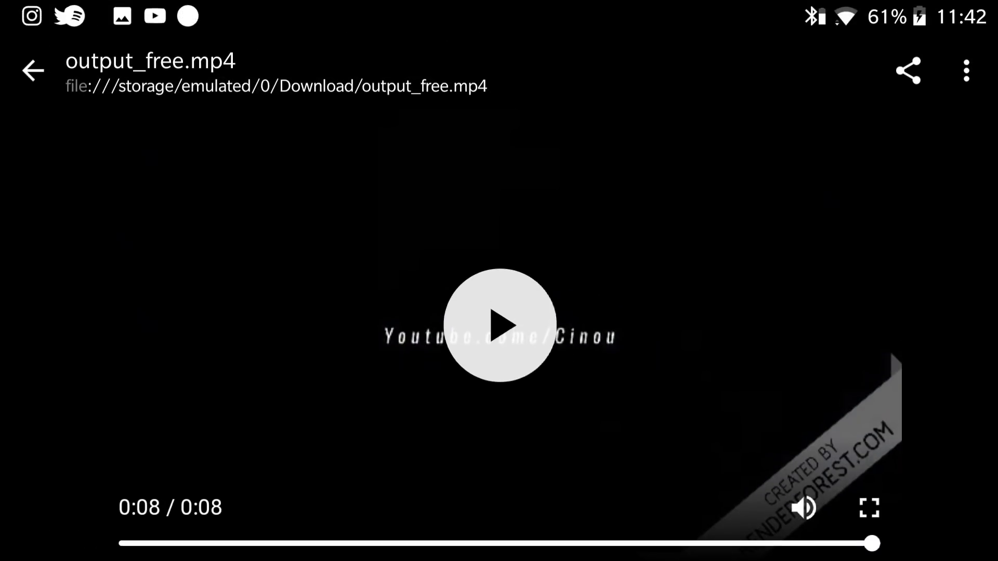
key("Escape")
left_click_drag(755, 287, 757, 255)
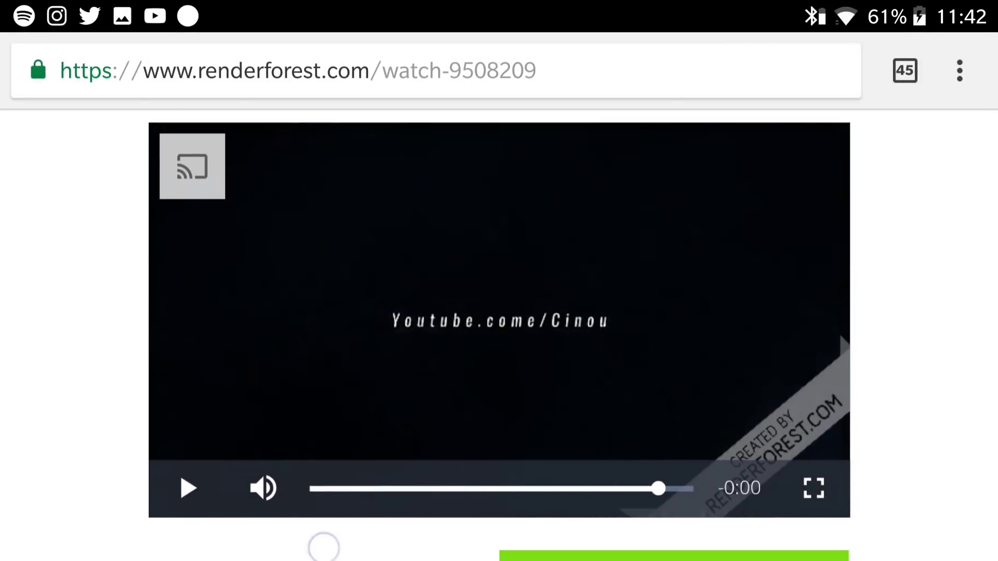
mouse_move(728, 279)
left_mouse_down()
mouse_move(660, 450)
mouse_move(744, 259)
mouse_move(804, 256)
mouse_move(713, 384)
mouse_move(647, 528)
left_mouse_up()
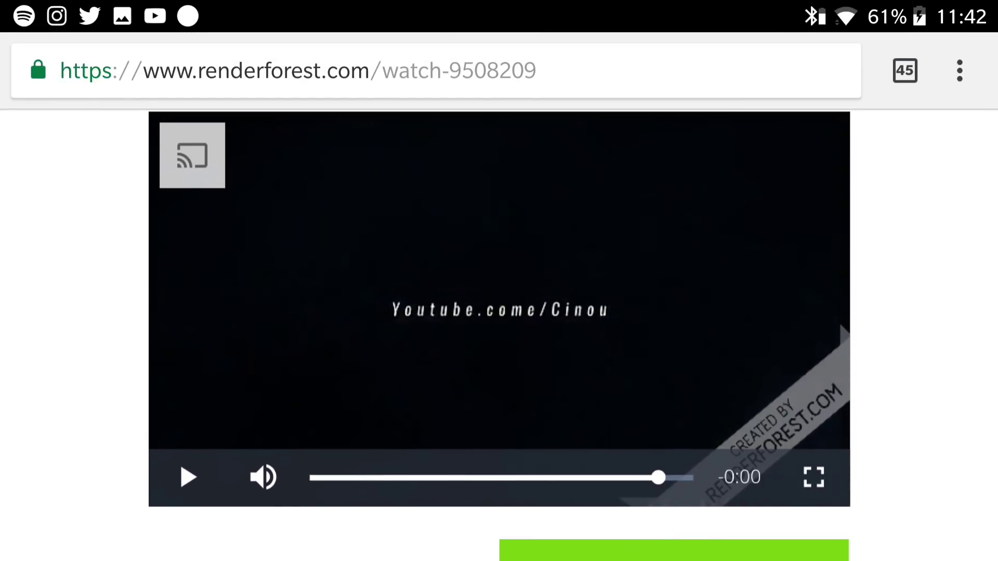
left_click_drag(481, 477, 329, 478)
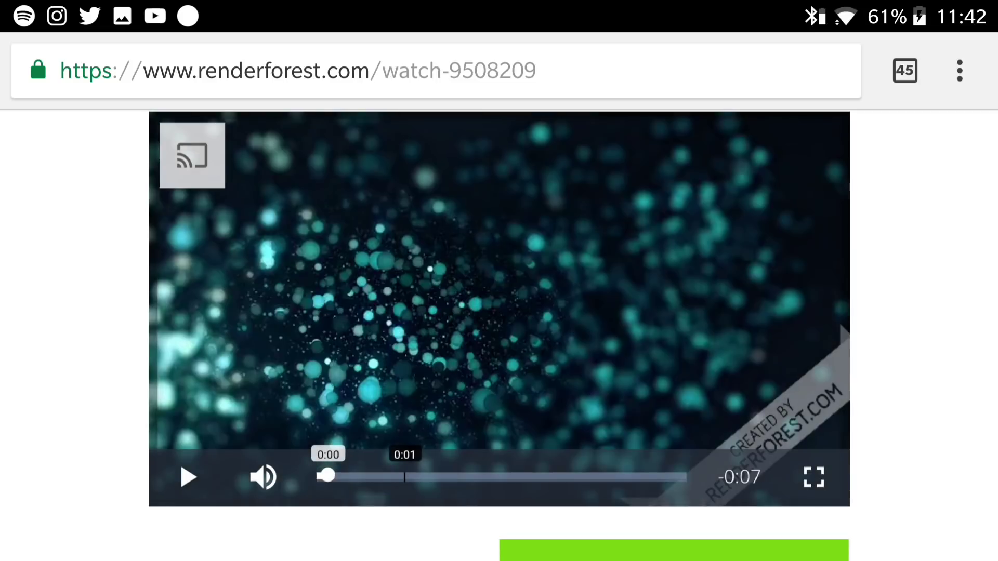
left_click(188, 477)
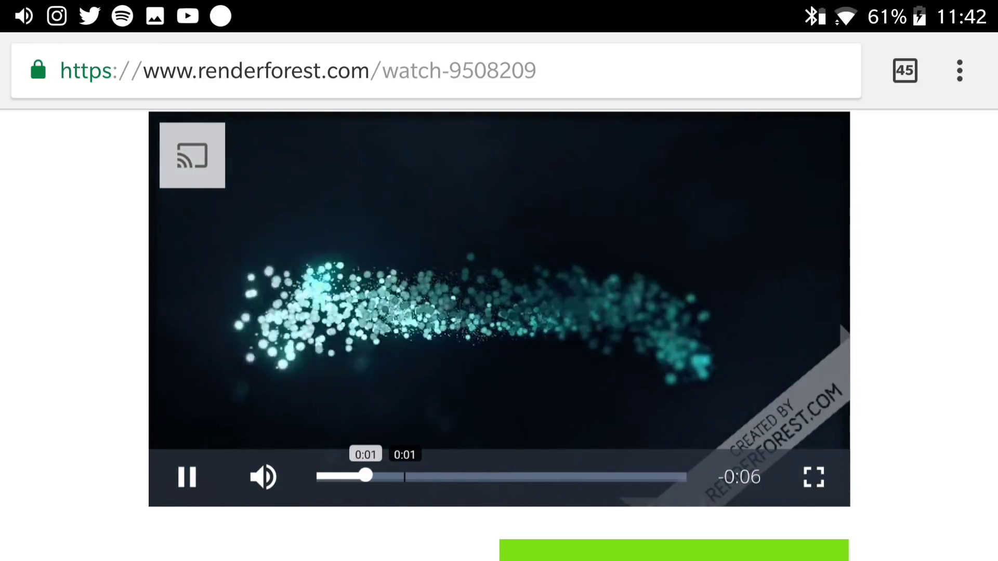
scroll(94, 382, "up", 1)
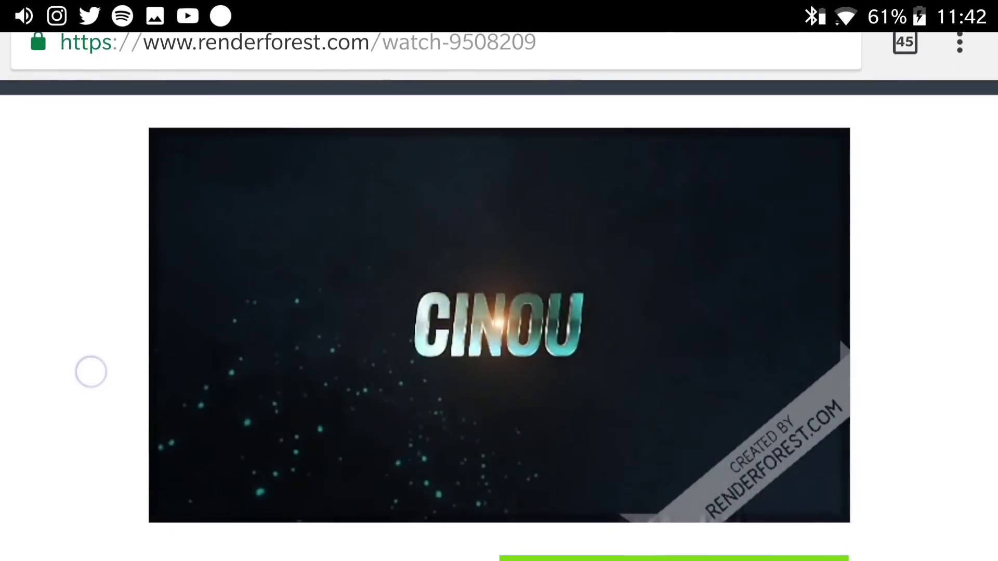